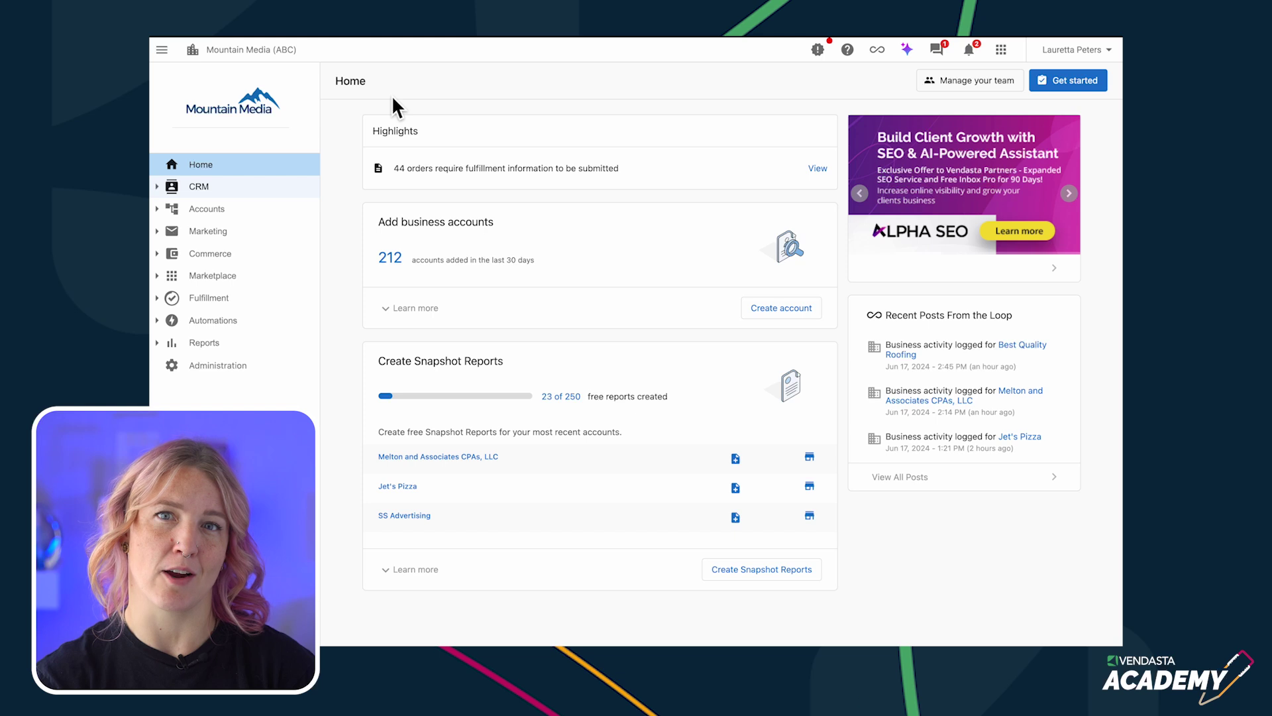
- Browse the CRM Companies list, then return to the Home dashboard
left_click(198, 189)
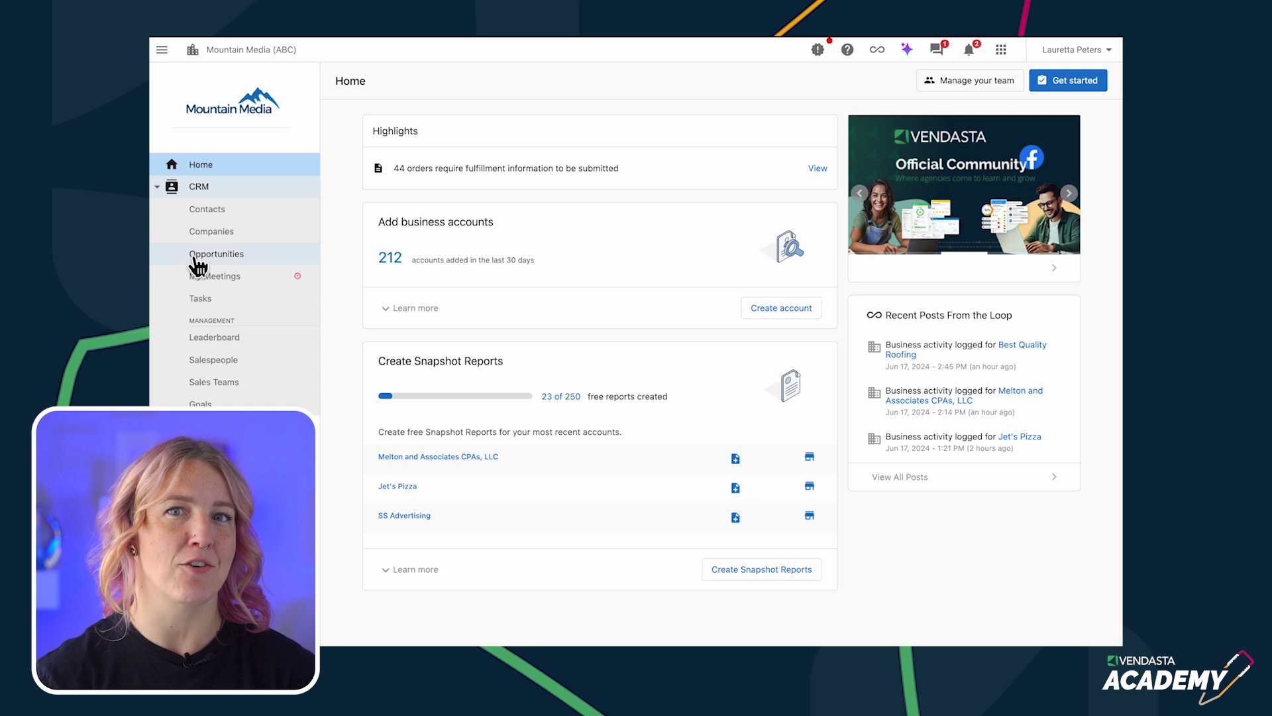
left_click(209, 233)
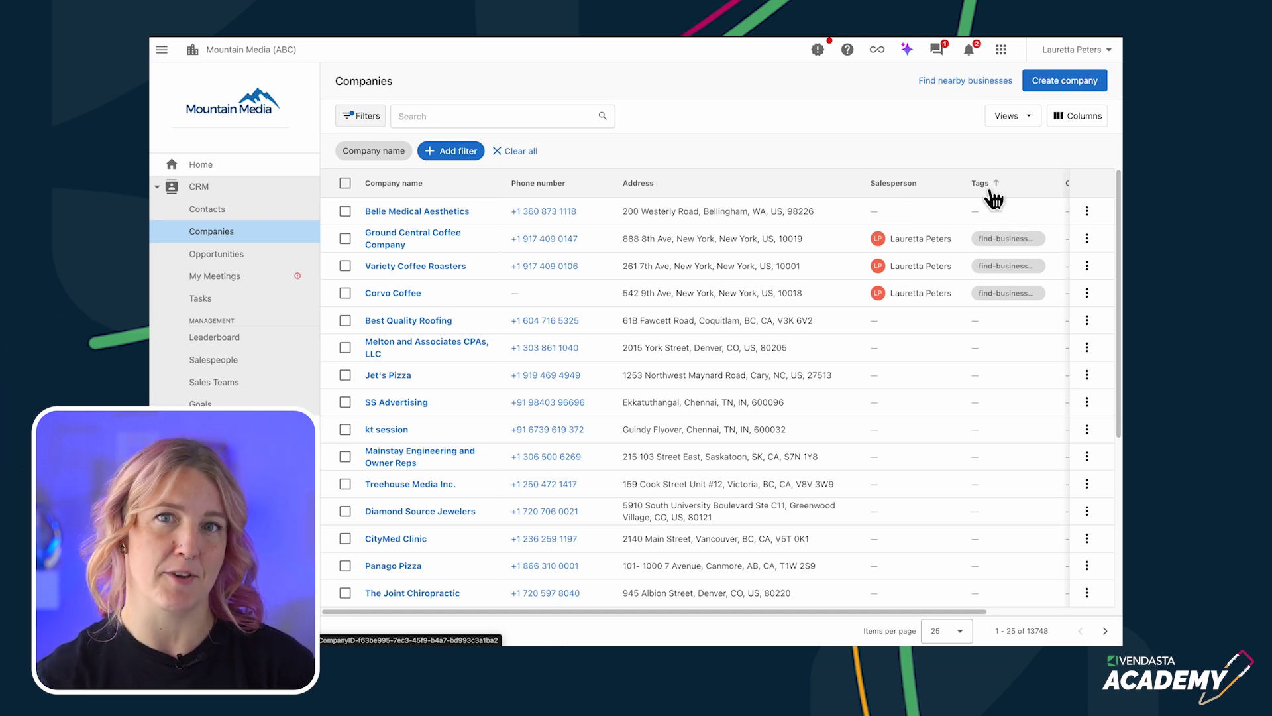
left_click(200, 165)
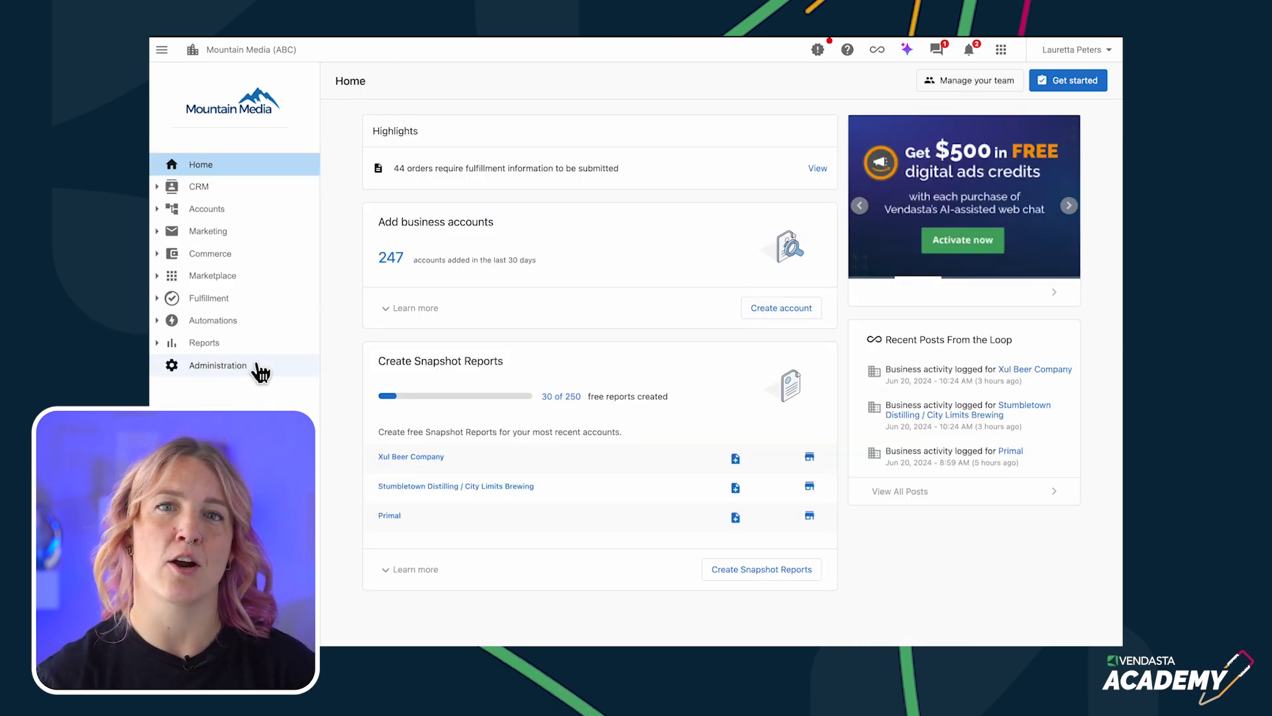
- Create an Accounts custom field 'start date', described 'start date', with the Date field type
left_click(256, 369)
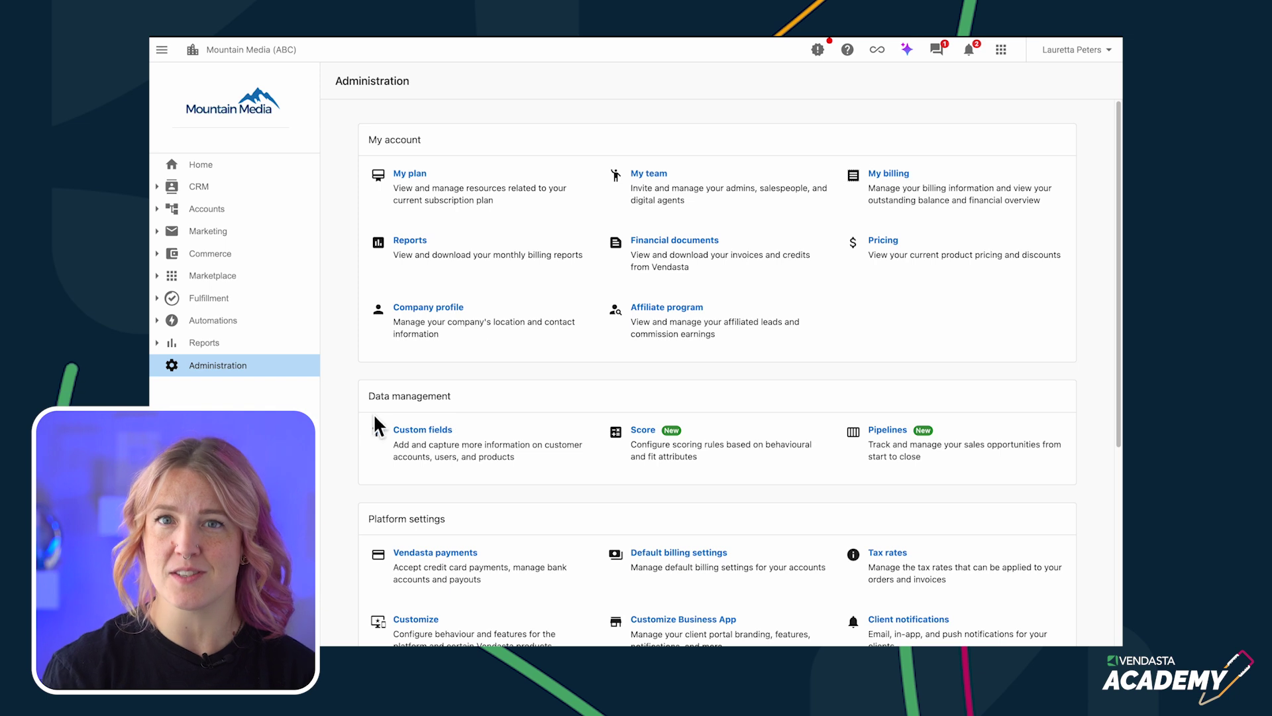
left_click(460, 441)
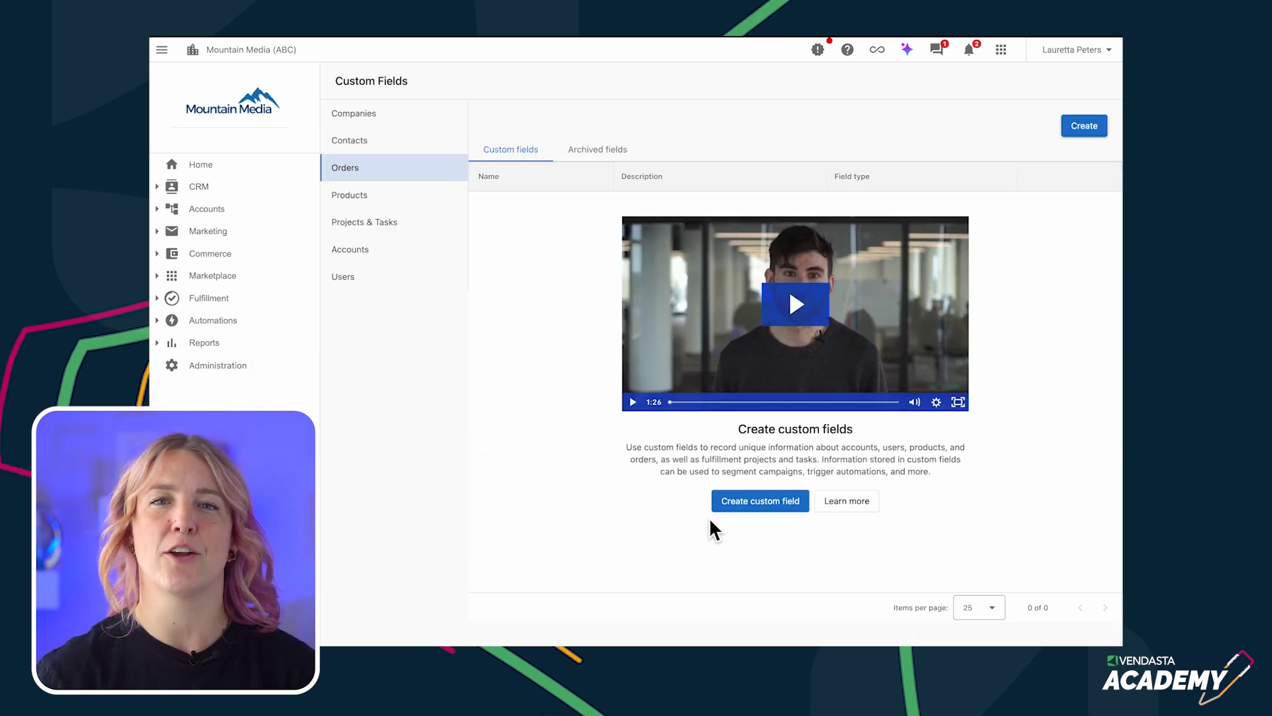
left_click(780, 509)
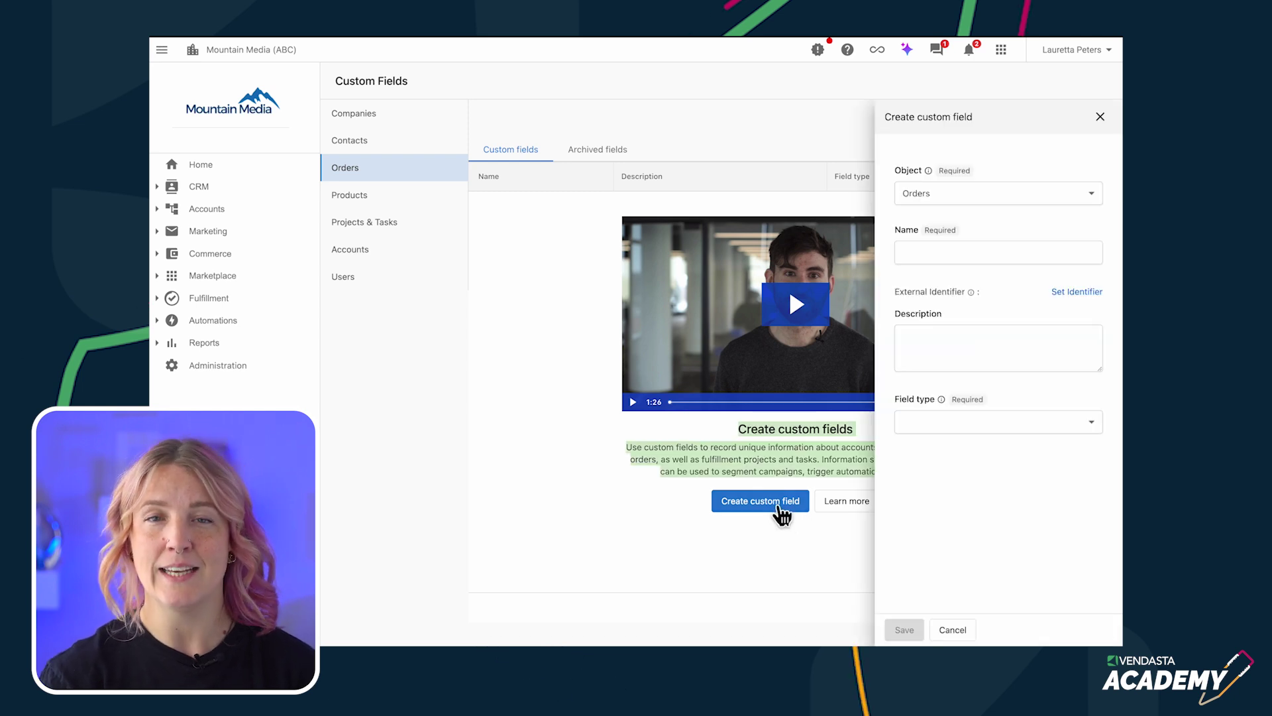
left_click(954, 196)
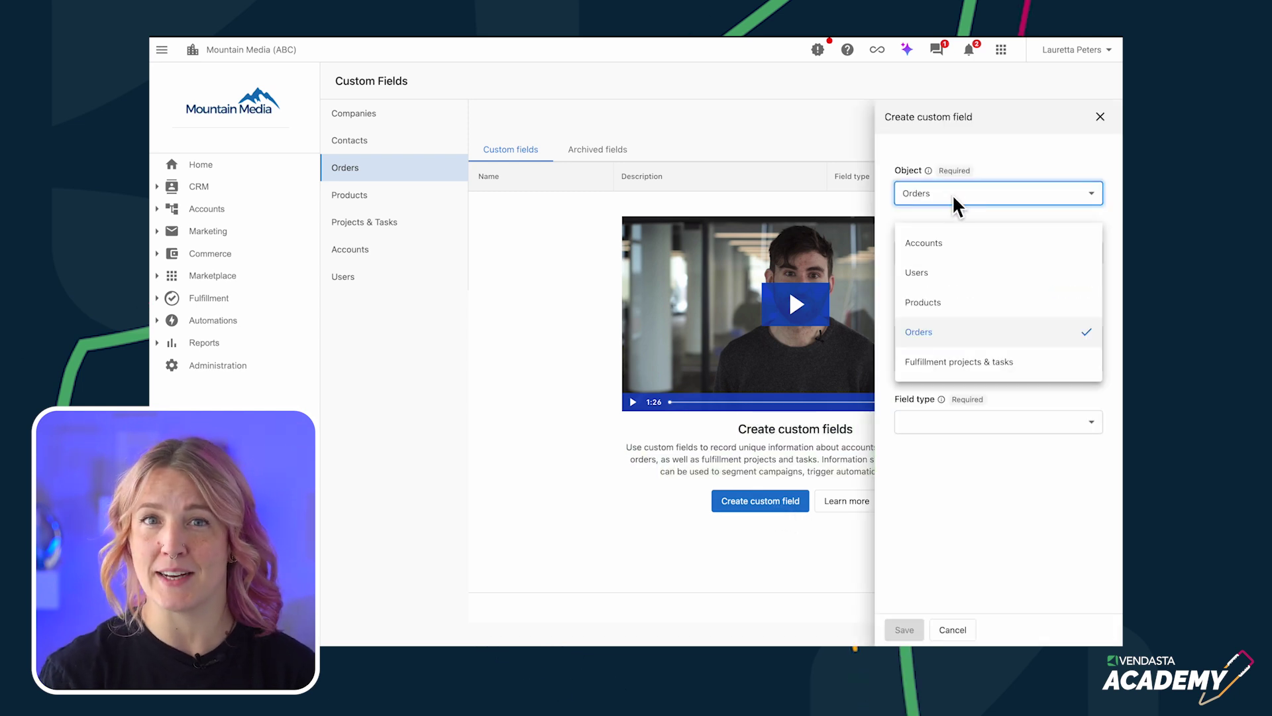
left_click(944, 242)
left_click(938, 251)
type("start date")
left_click(942, 348)
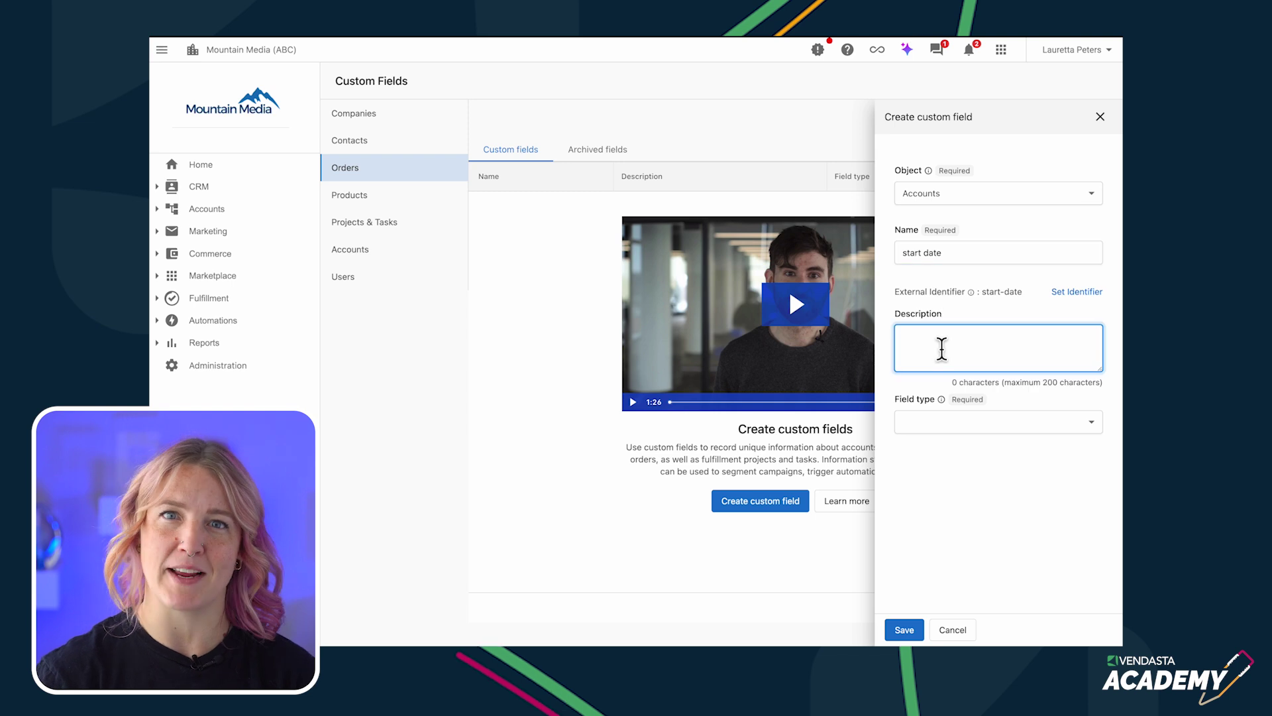
left_click(1065, 427)
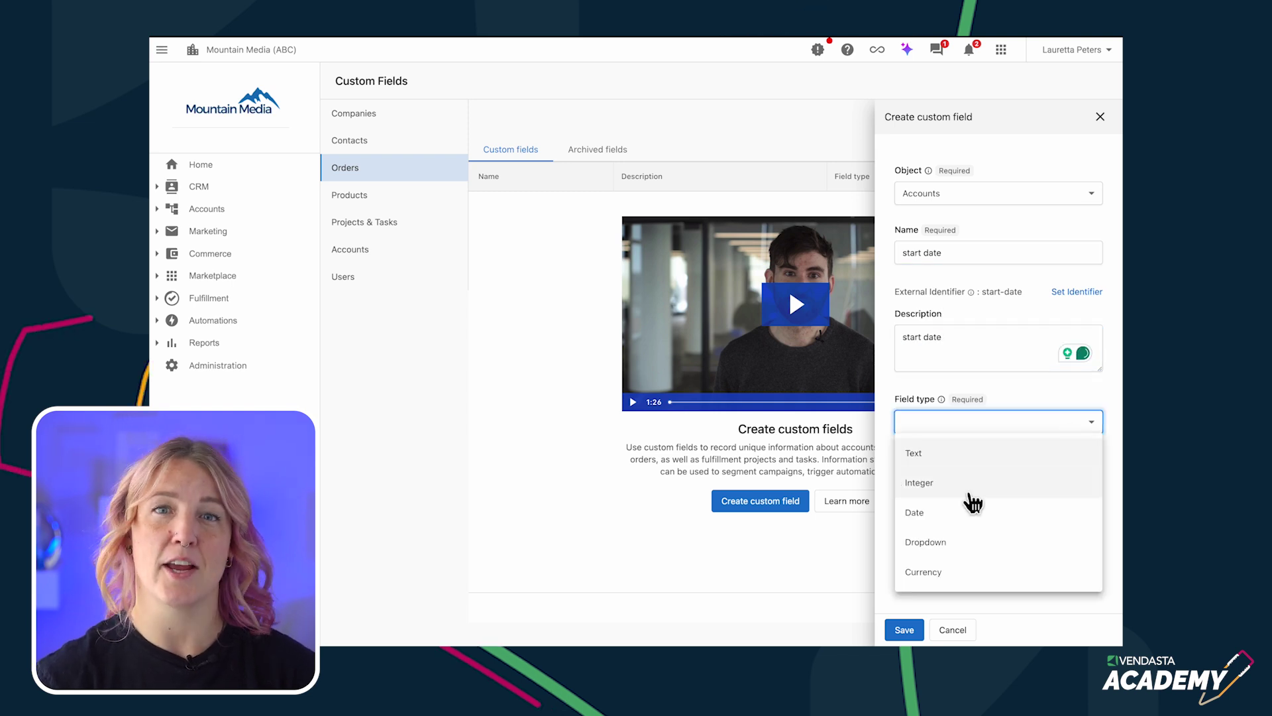
left_click(937, 516)
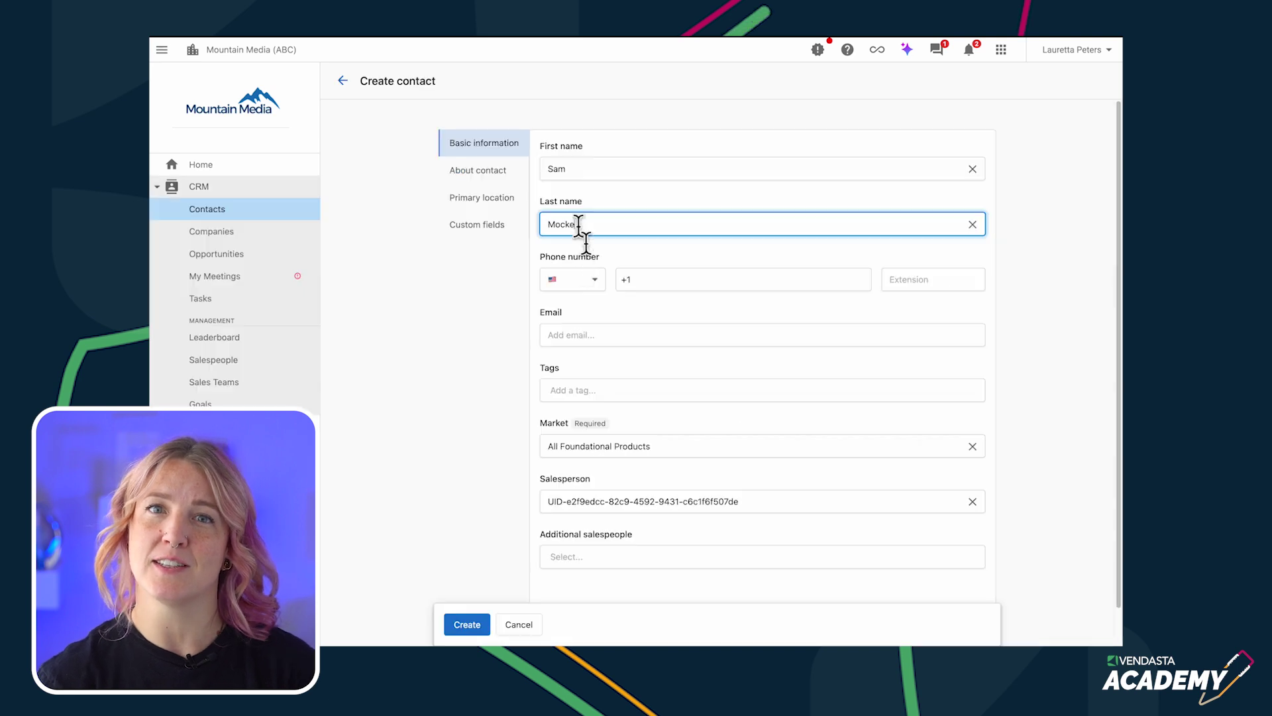
left_click(585, 336)
- Paste the new contact's e-mail, which is flagged as existing, then move on to Companies and Opportunities
key("ctrl+v")
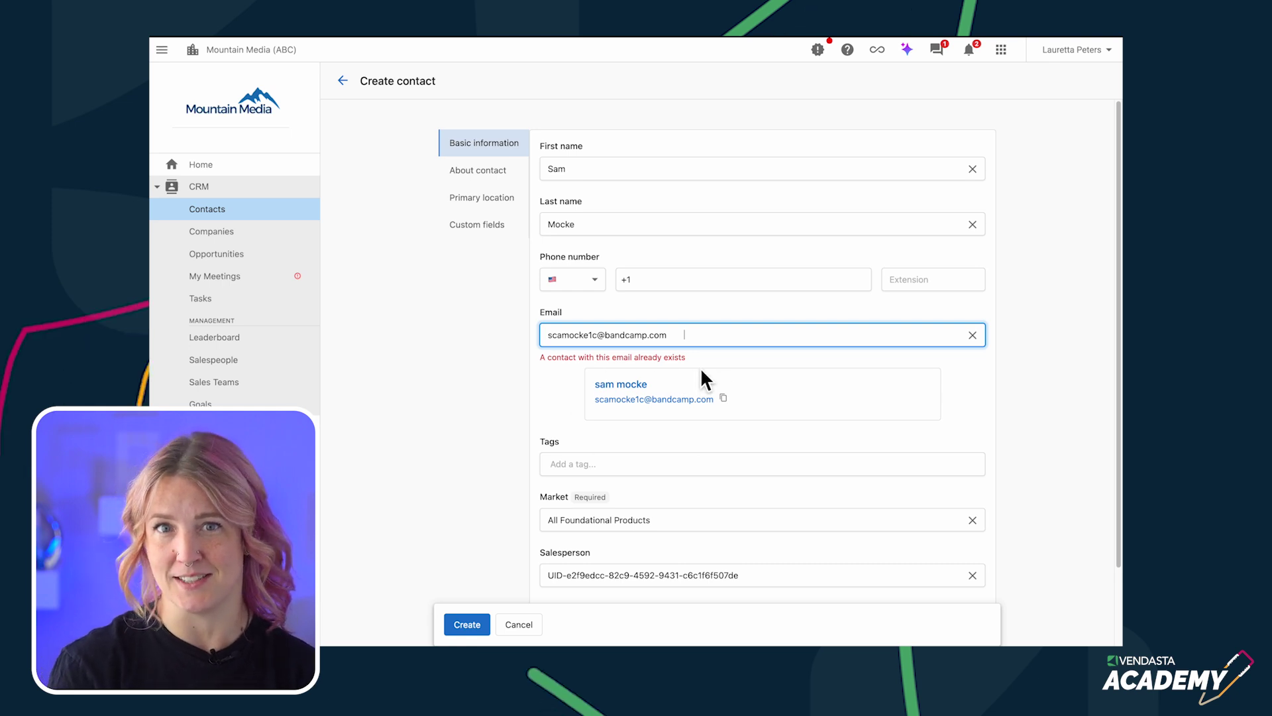
left_click(179, 233)
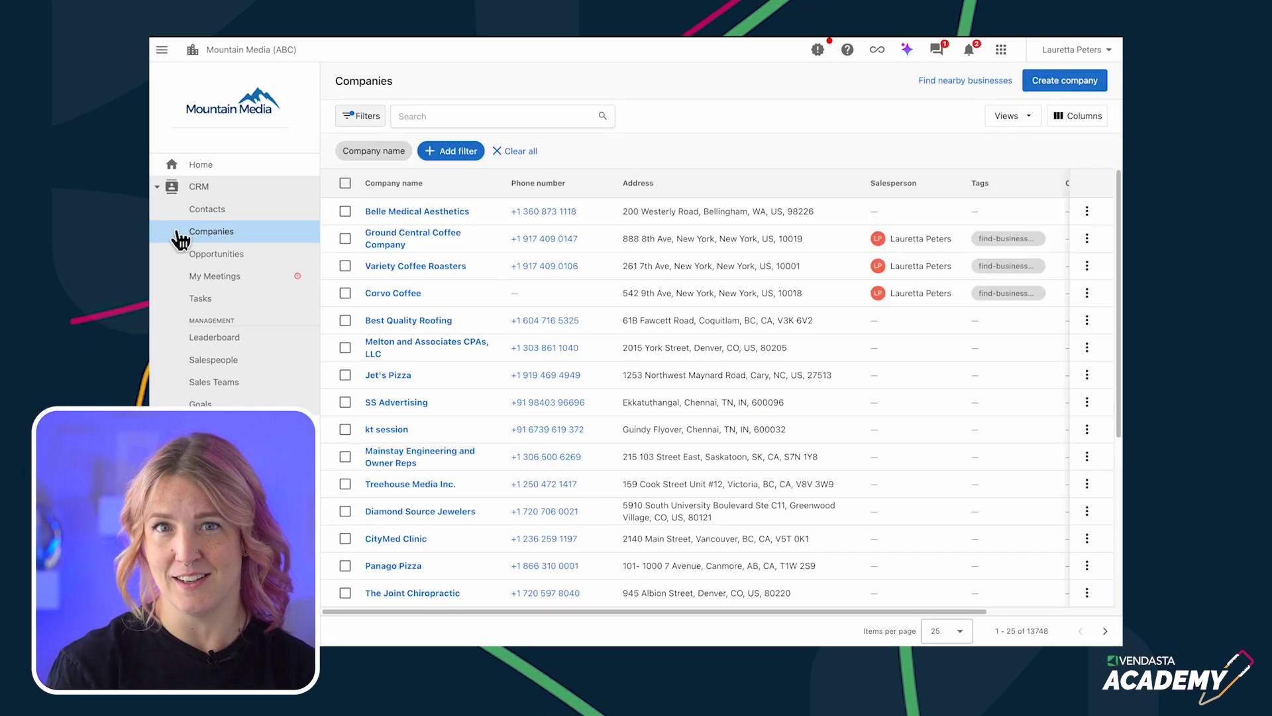
left_click(271, 265)
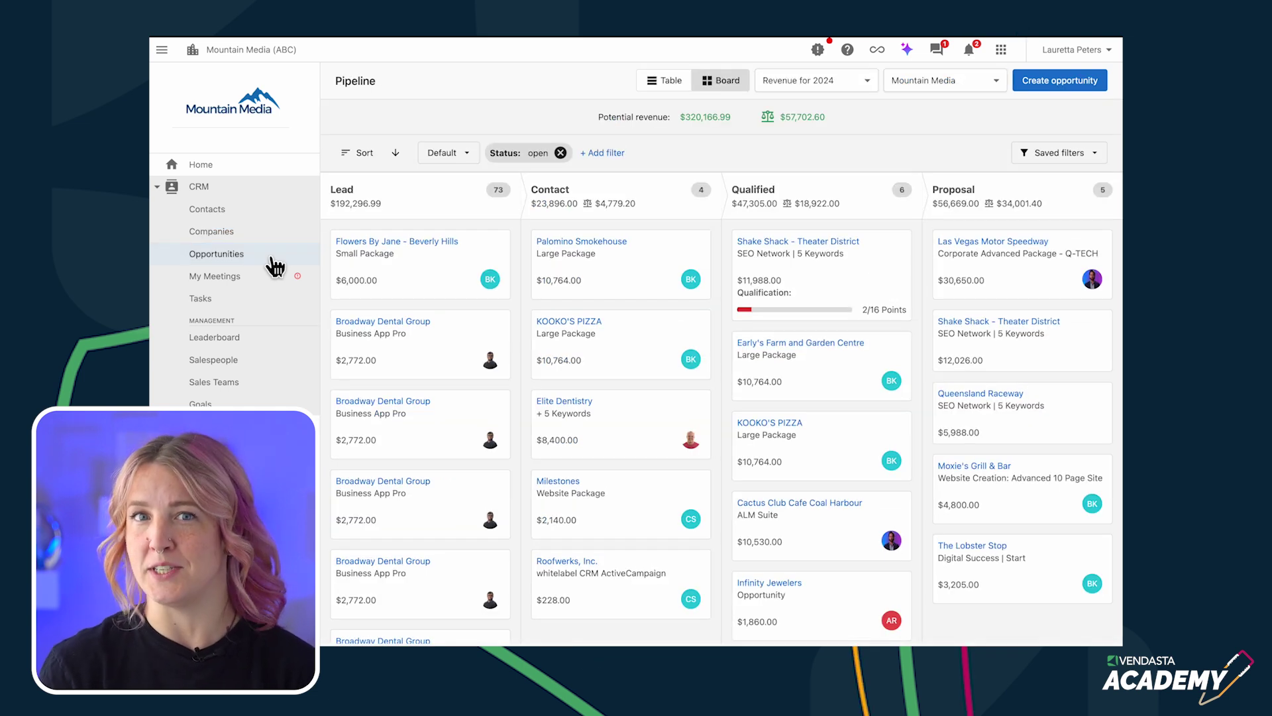
- Drag the Flowers By Jane deal toward the Contact stage, check the other pipelines, and return Home
left_click_drag(424, 271, 421, 304)
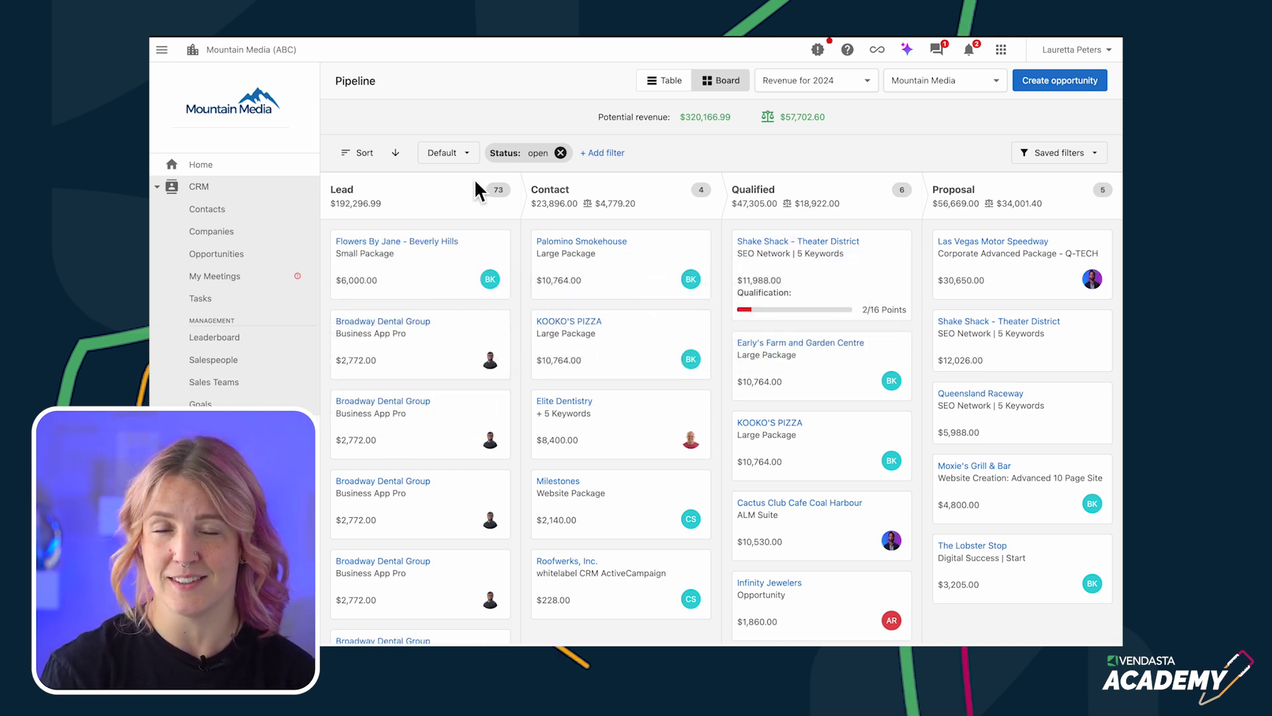
left_click(469, 153)
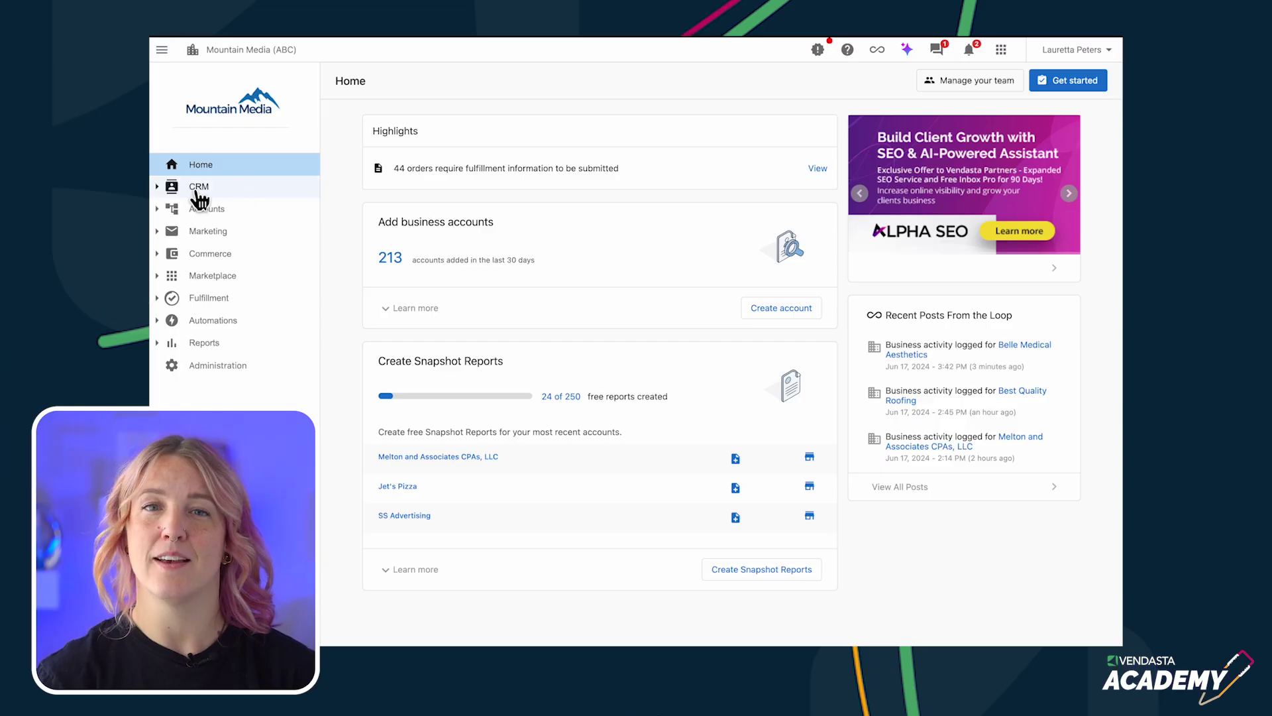
left_click(198, 187)
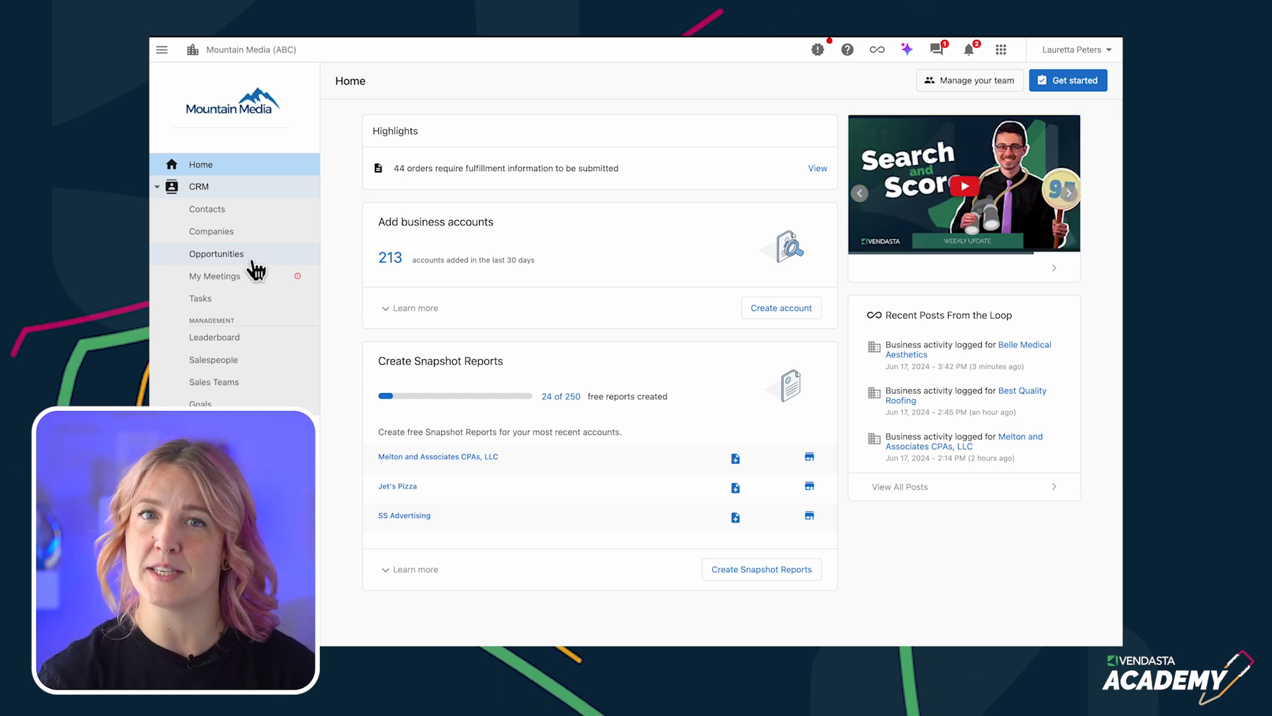
- Go to the Companies list of 13748 companies and begin a new company
left_click(239, 244)
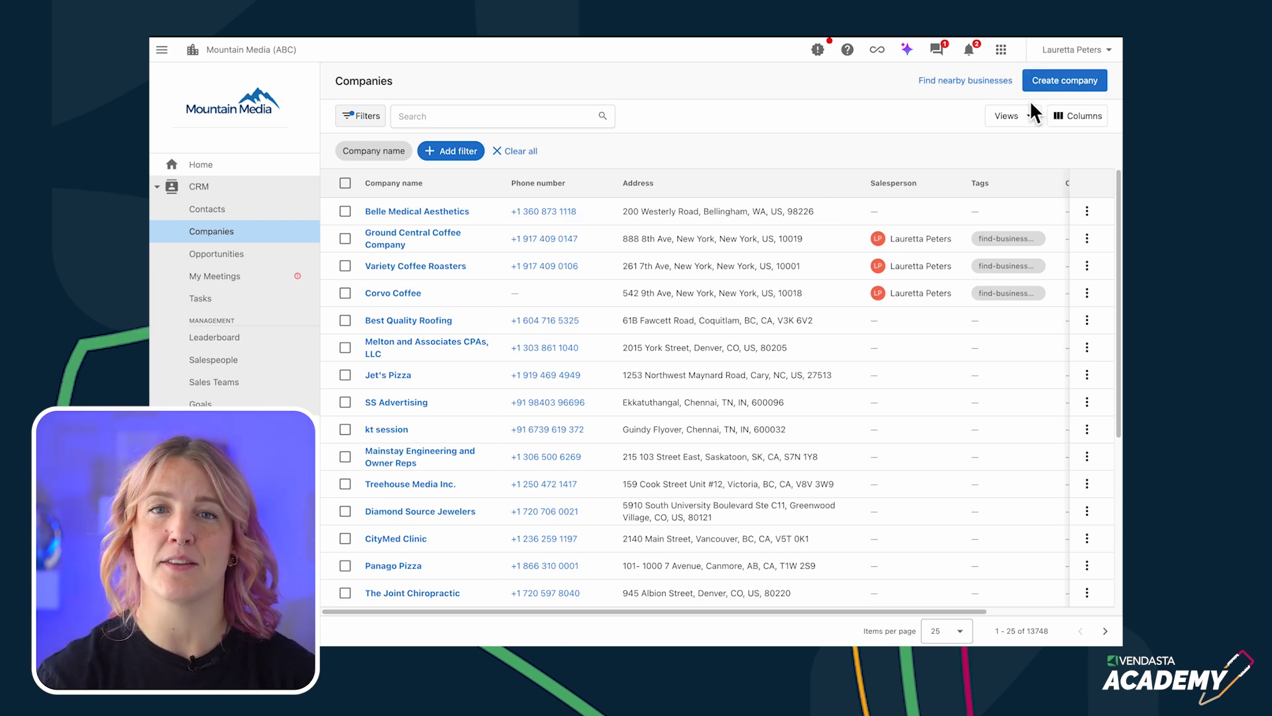
left_click(1065, 86)
- Create the company Amazing Stories, auto-filling its Saskatoon, Saskatchewan address and website from the suggestion
left_click(677, 176)
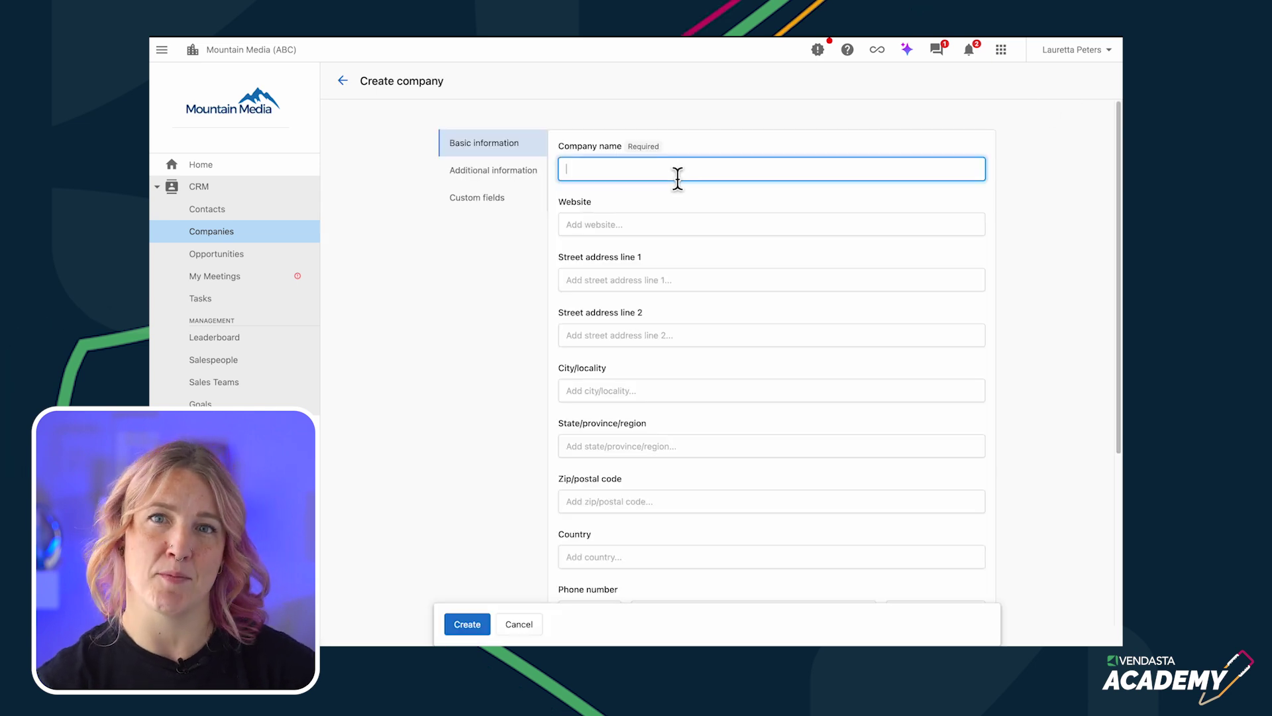
type("amazing stories")
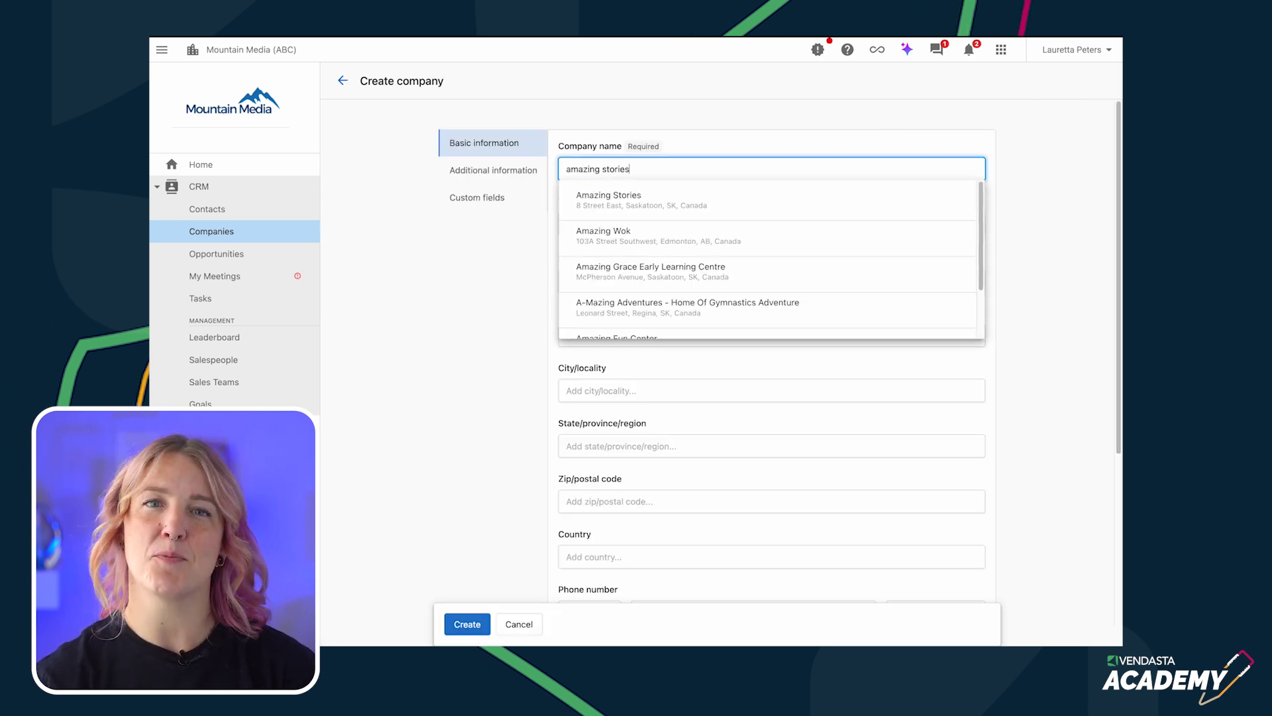
left_click(623, 210)
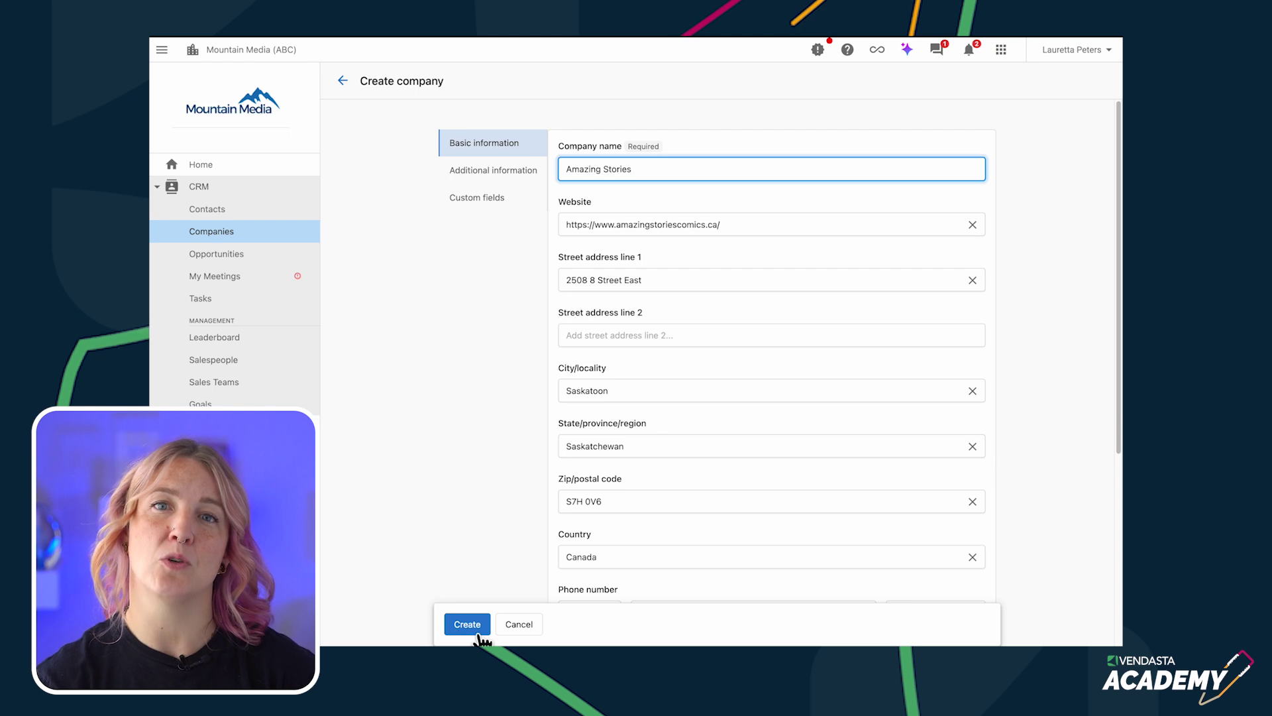
left_click(229, 237)
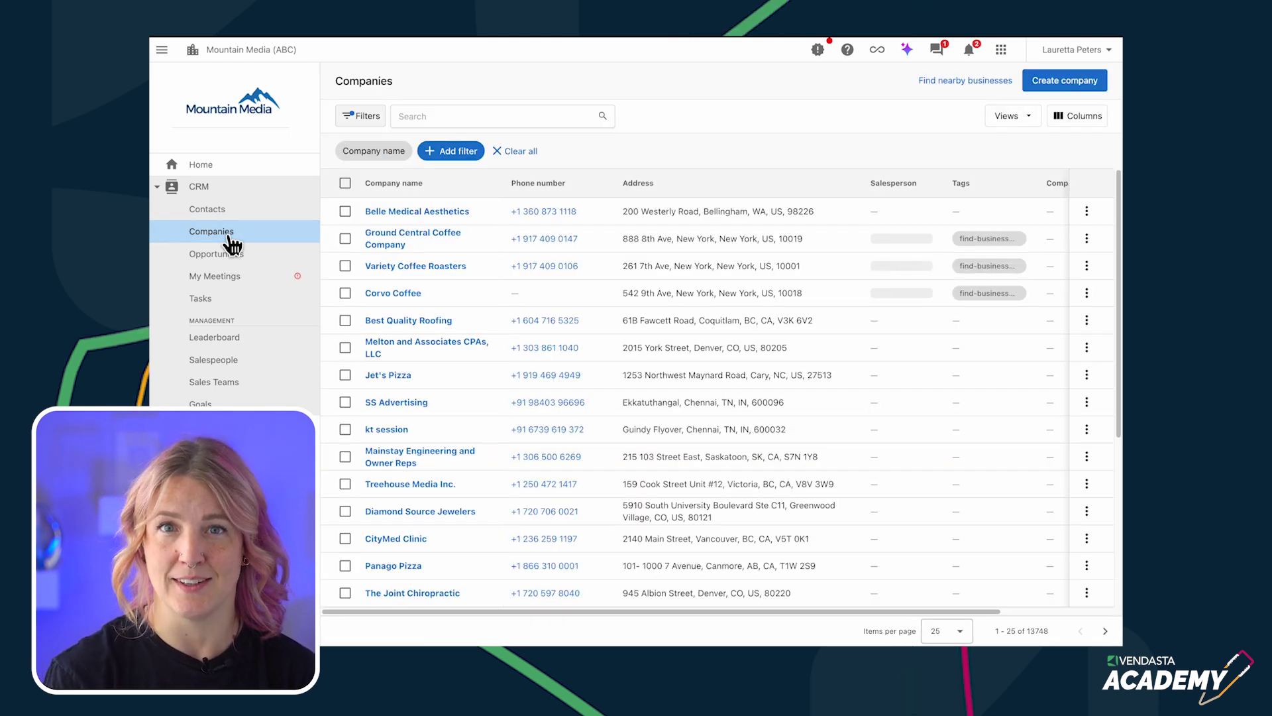
- Create Paper Coffee and Frisson Espresso as companies from a nearby coffee shop search in New York, NY
left_click(992, 86)
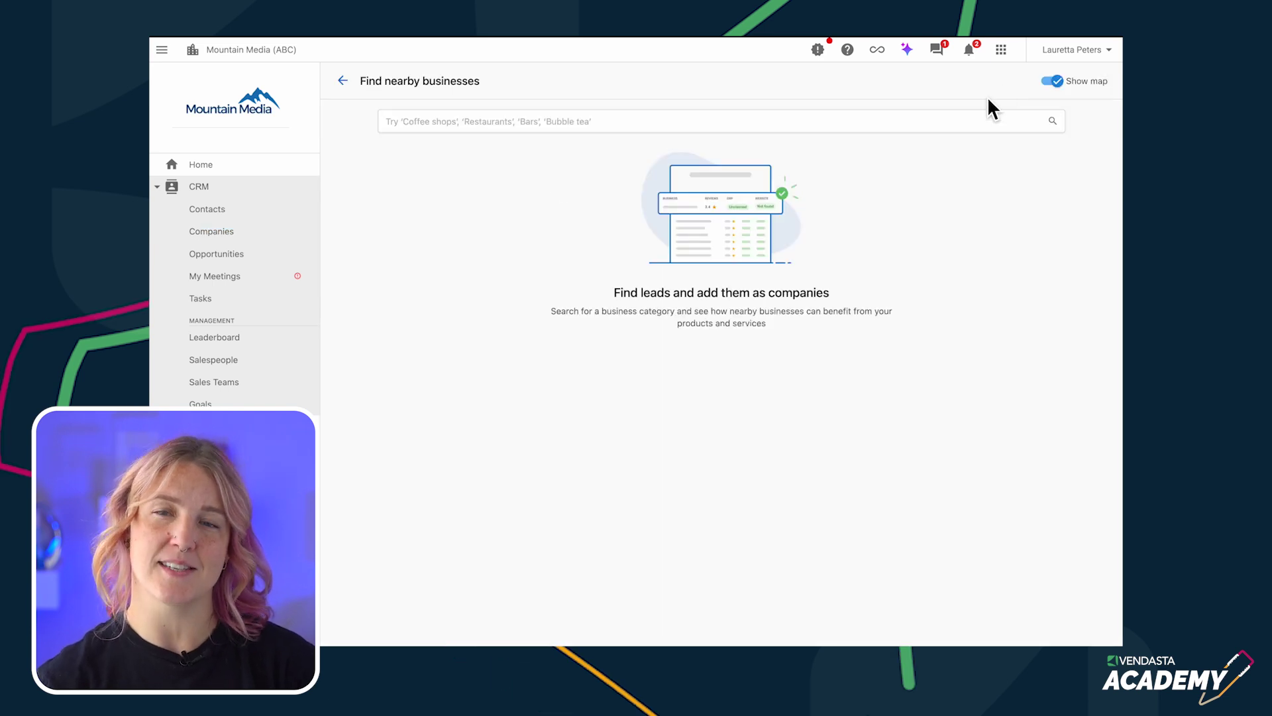
left_click(623, 126)
type("co")
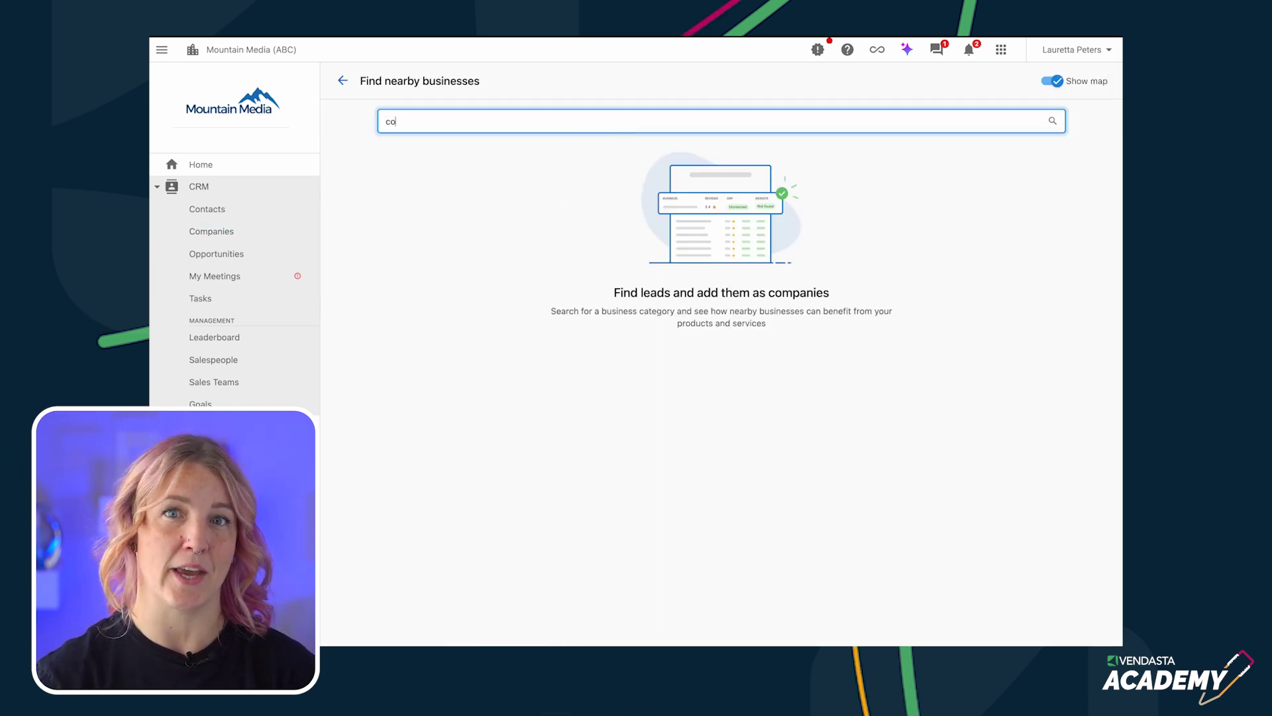
type("ffee shop in new")
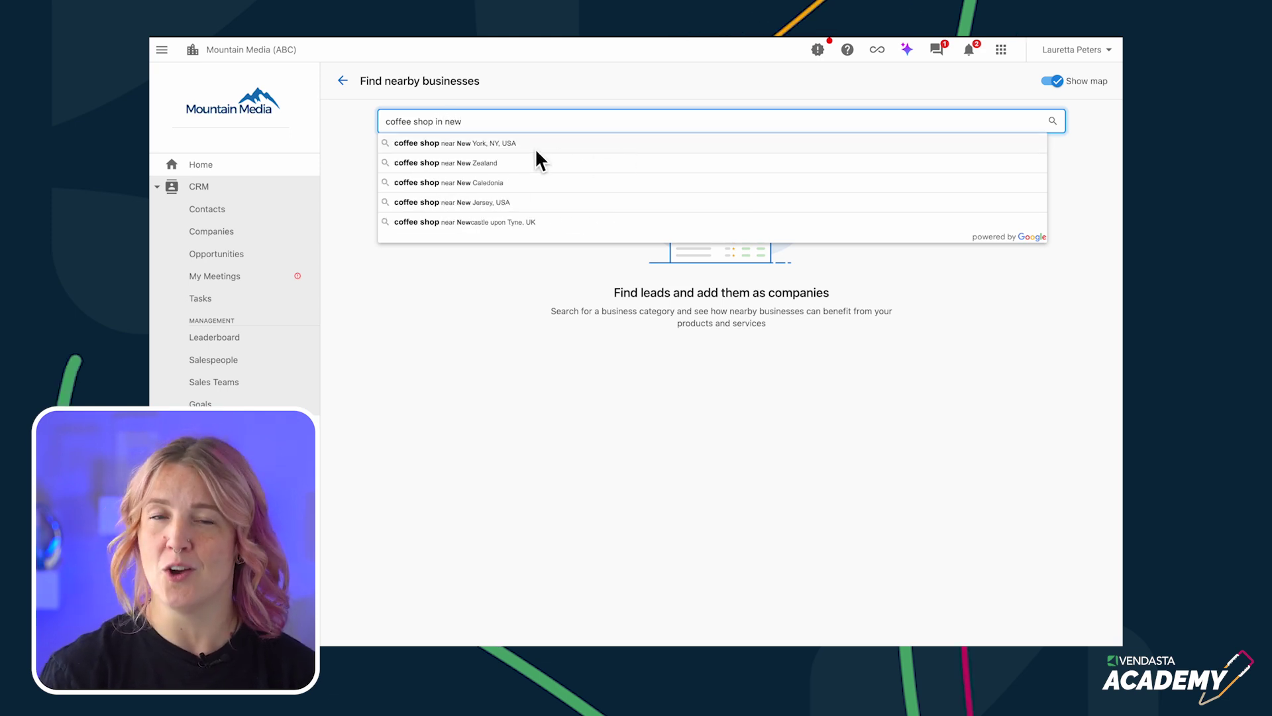
left_click(535, 149)
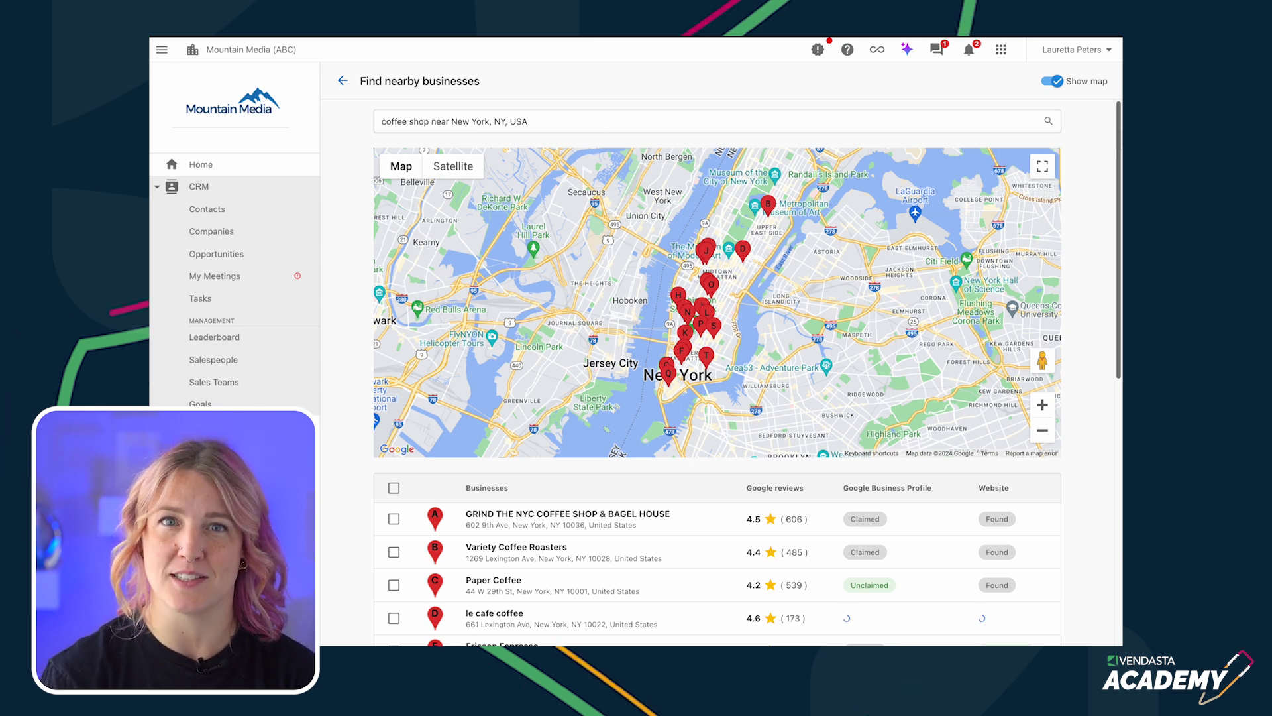
left_click_drag(1120, 141, 1119, 325)
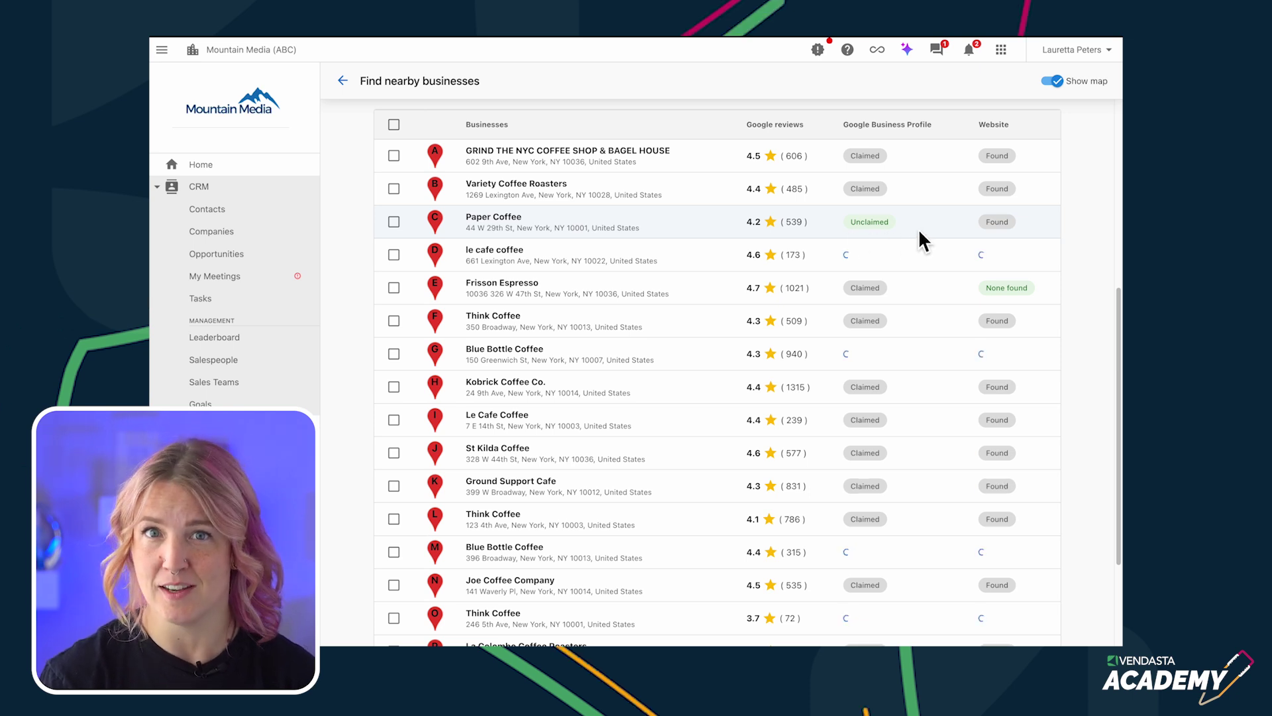
left_click(394, 223)
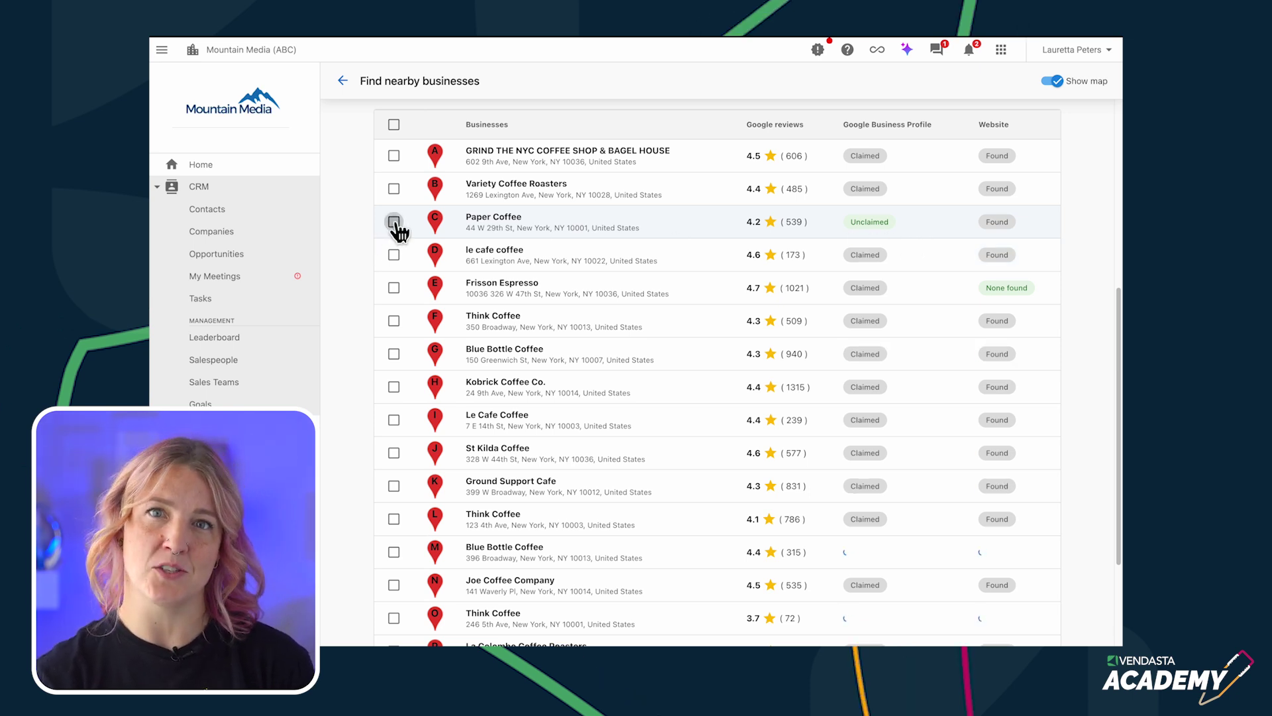
left_click(395, 288)
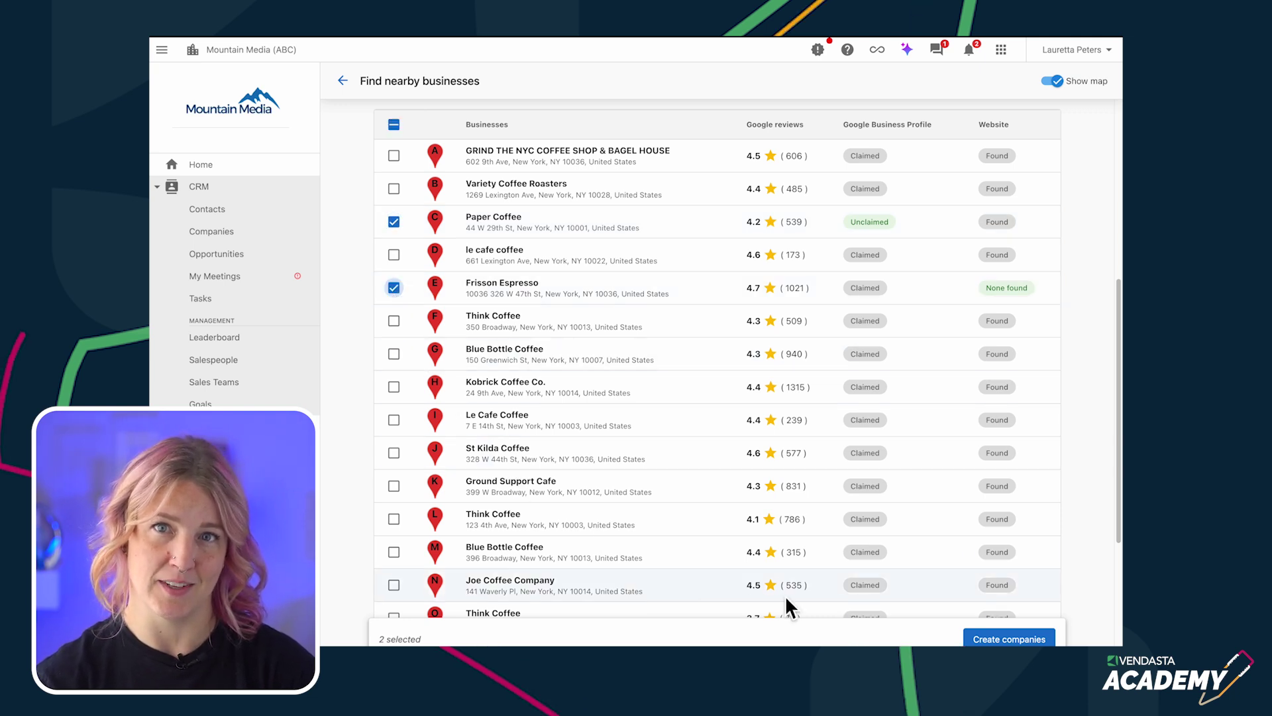
left_click(1017, 640)
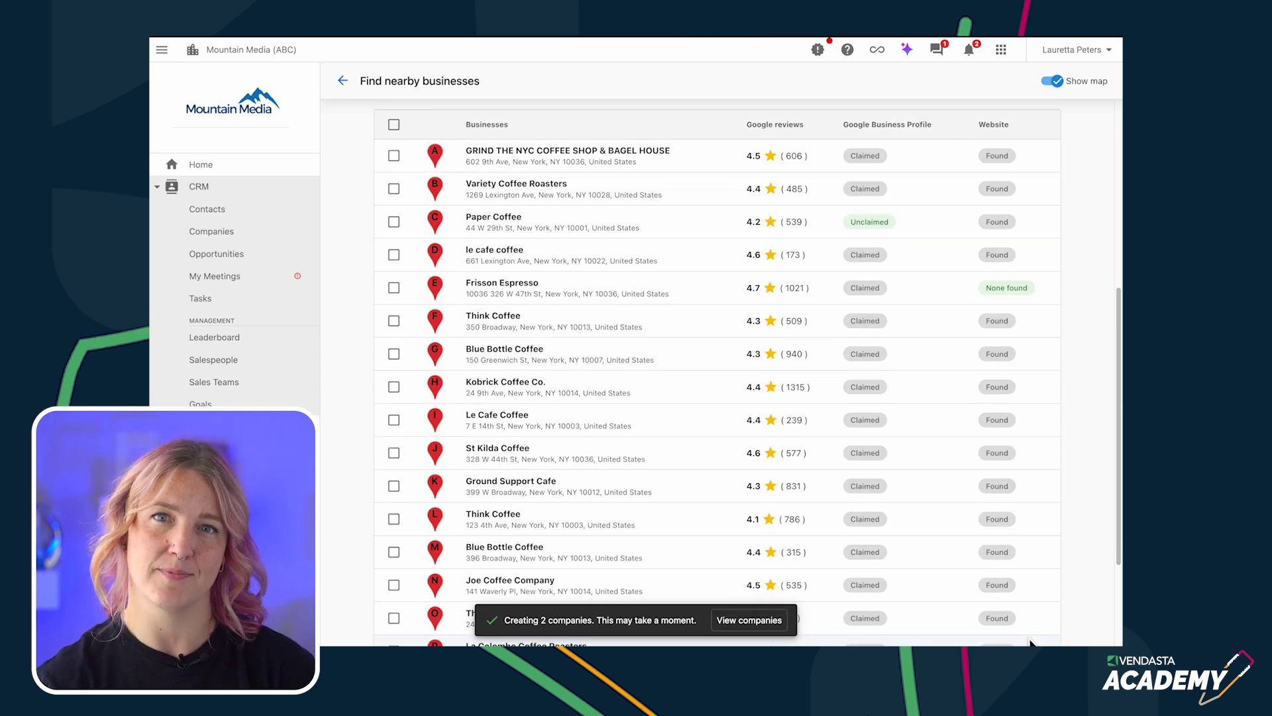
left_click(206, 236)
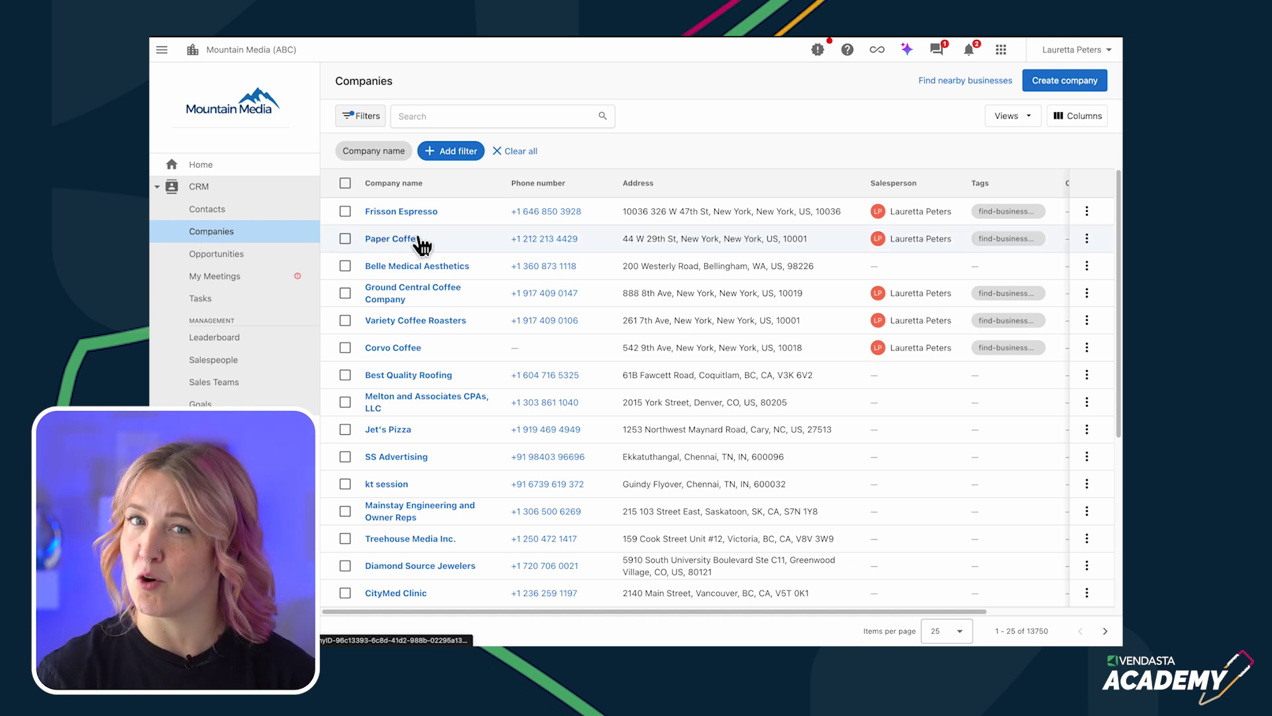
- Open Corvo Coffee's company profile and start editing its details, then discard the edit
left_click(389, 358)
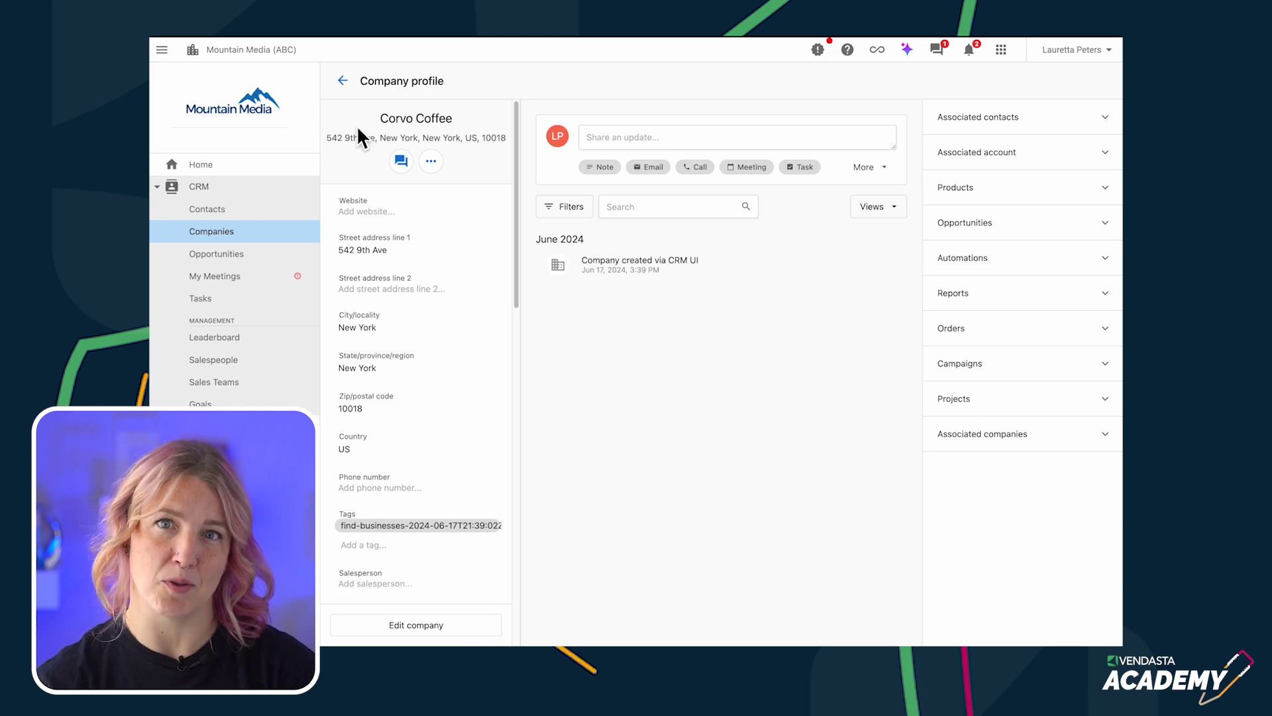
left_click(452, 631)
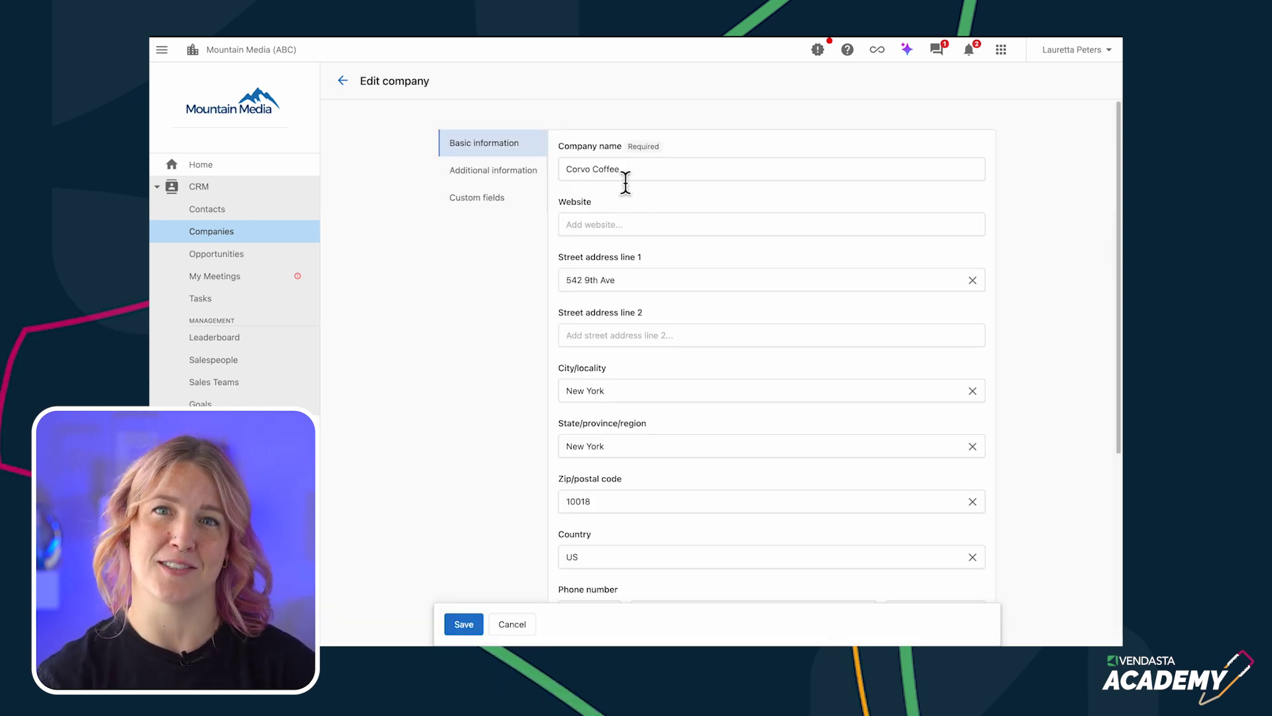
left_click(605, 231)
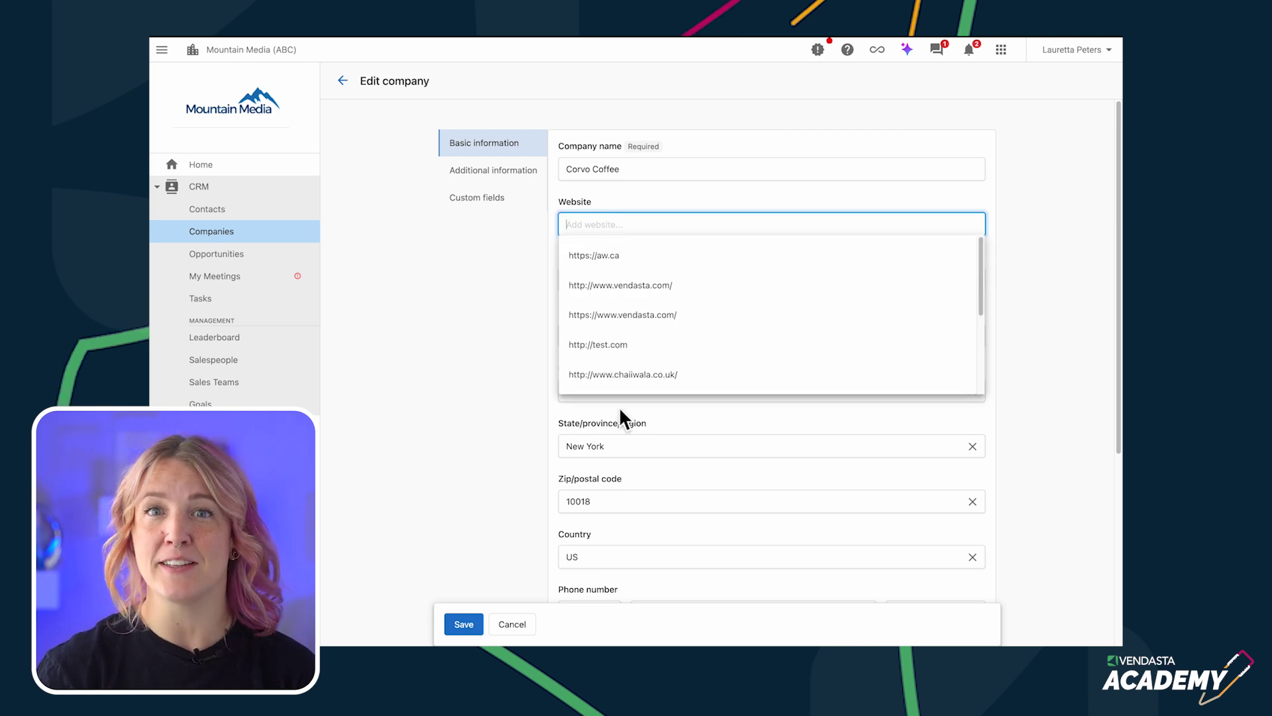
left_click(470, 631)
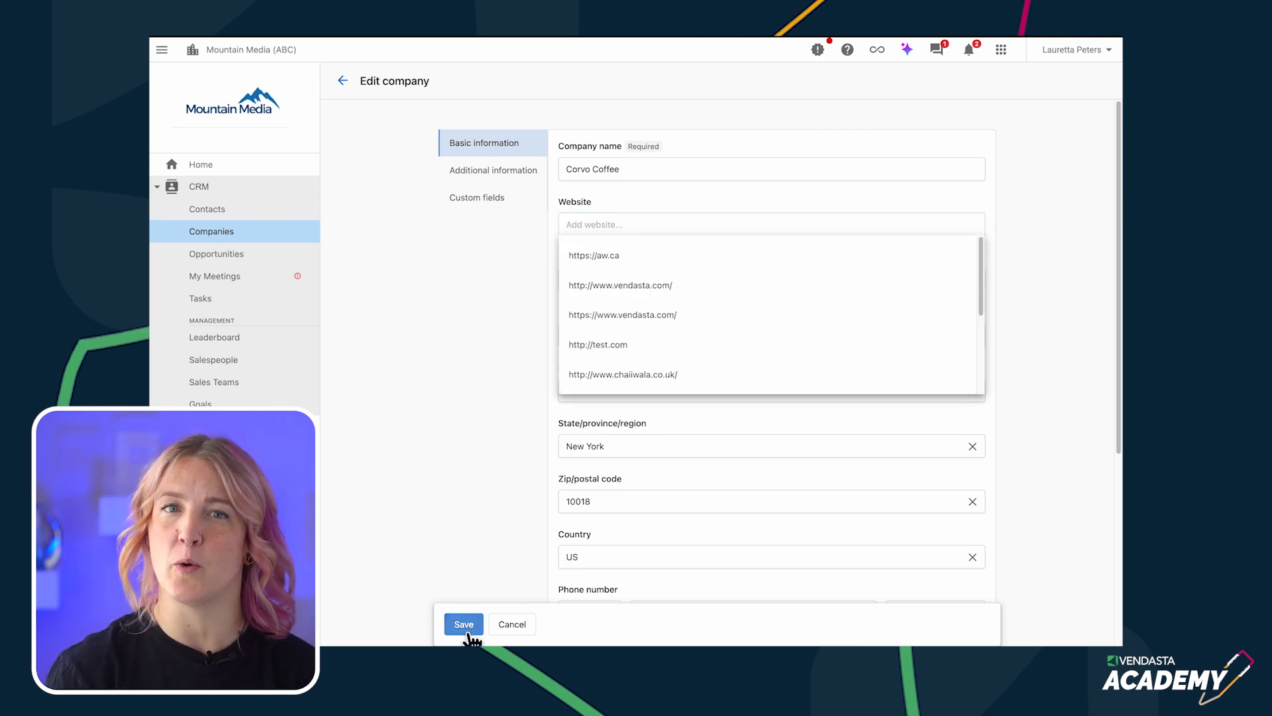
left_click(508, 626)
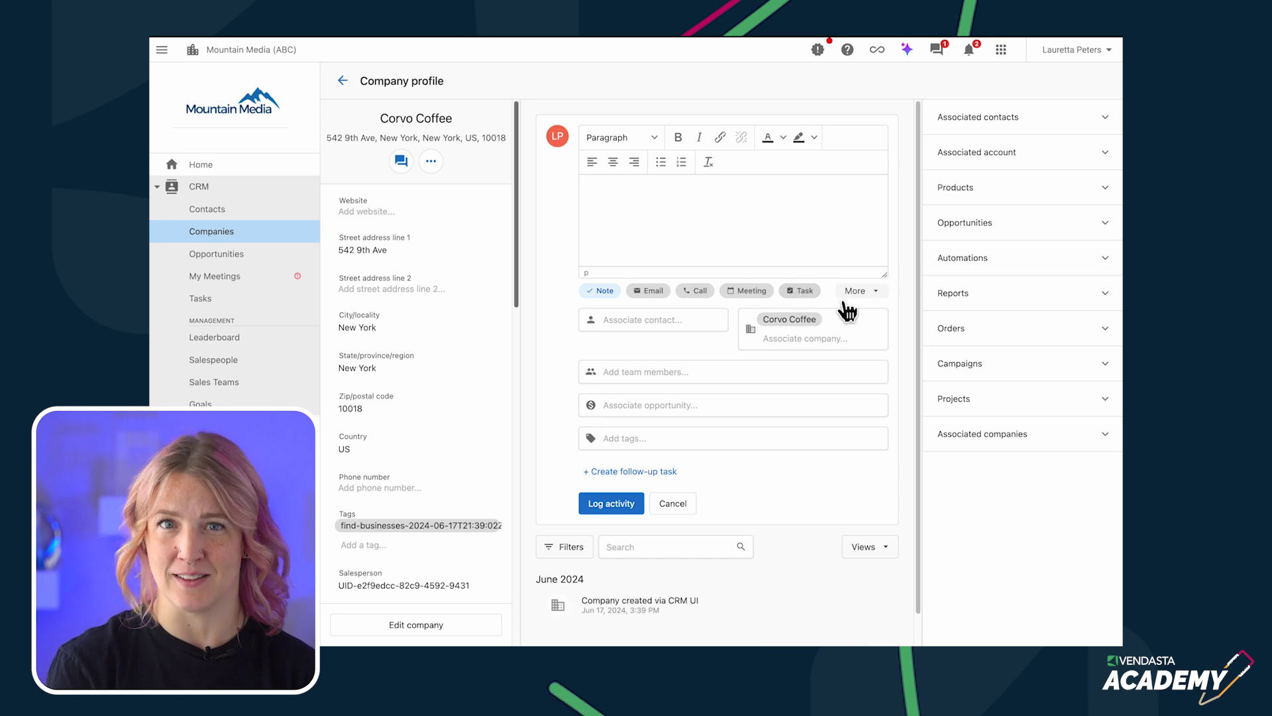
- Expand and collapse the extra activity types and the Associated companies section
left_click(864, 291)
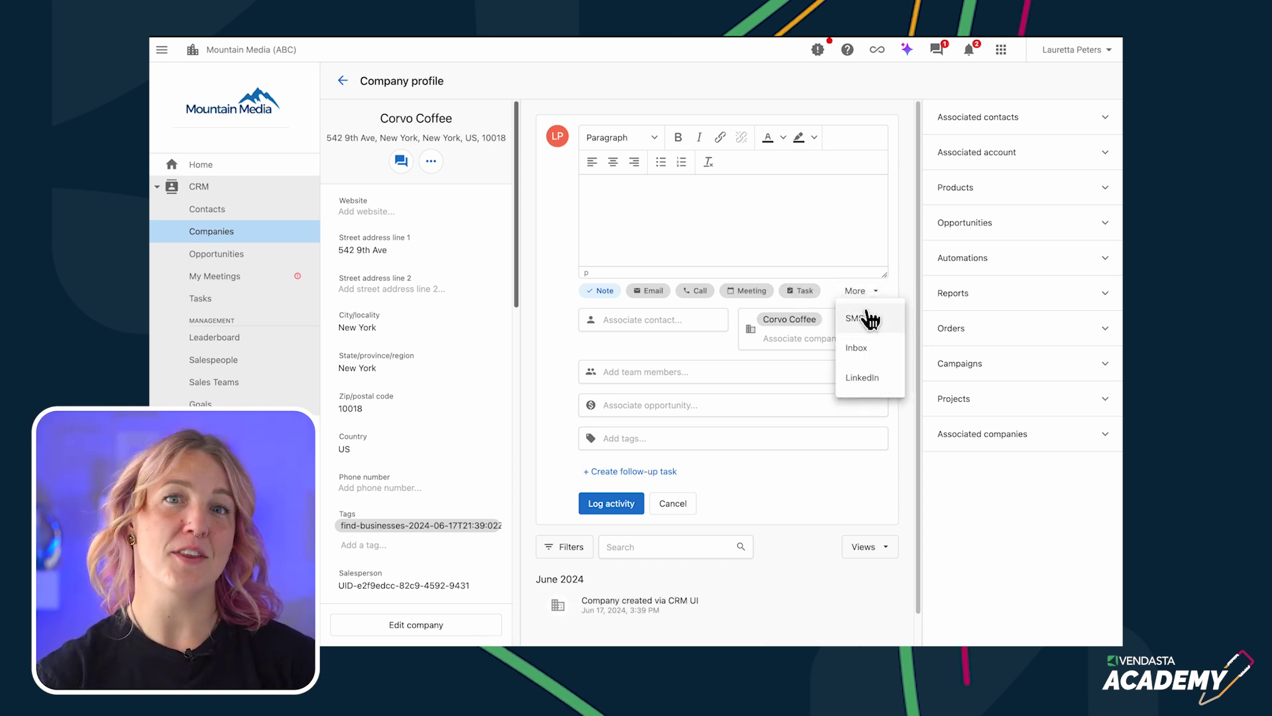
left_click(856, 200)
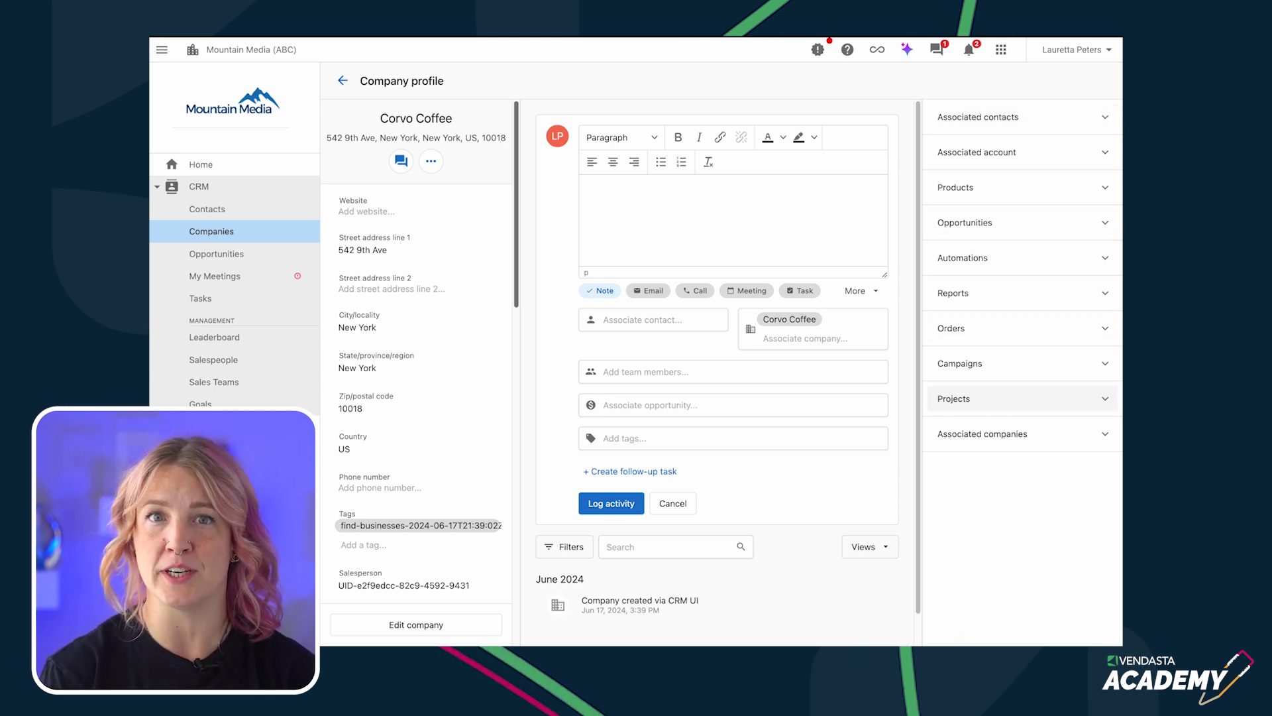
left_click(1093, 435)
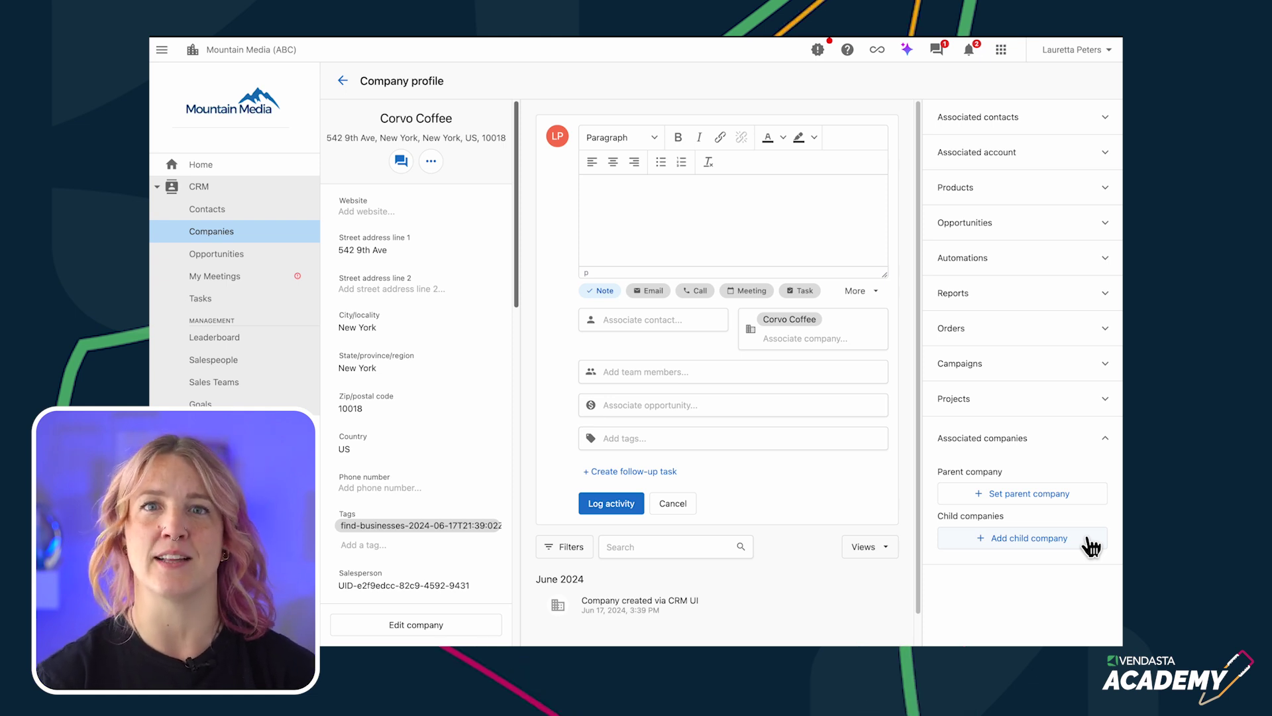
left_click(1097, 437)
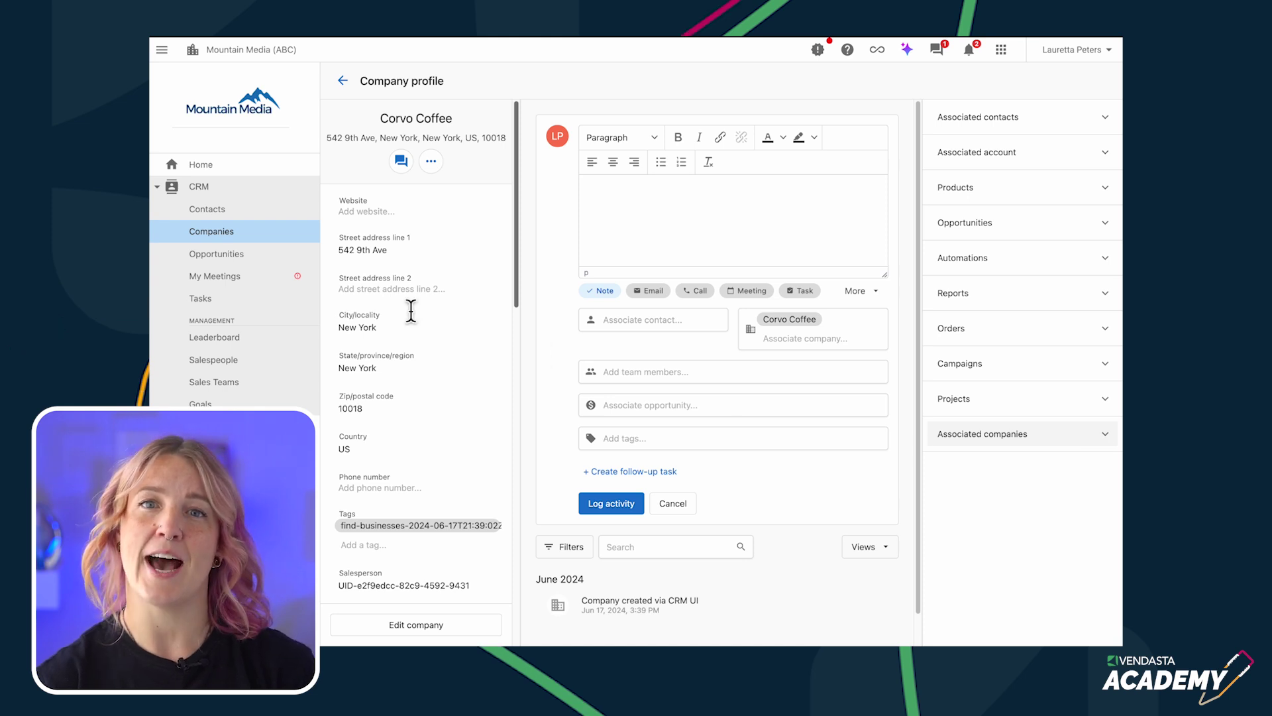
- Start a new contact and enter the person's first and last name
left_click(215, 212)
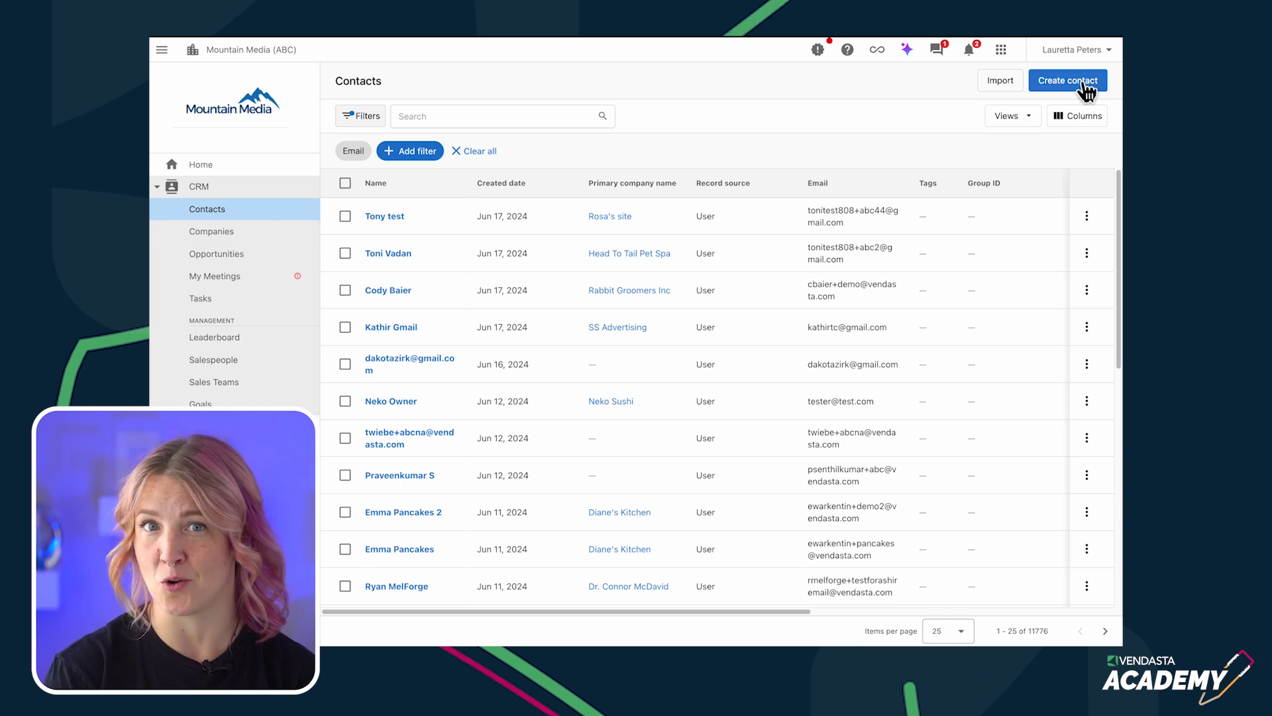
left_click(1046, 82)
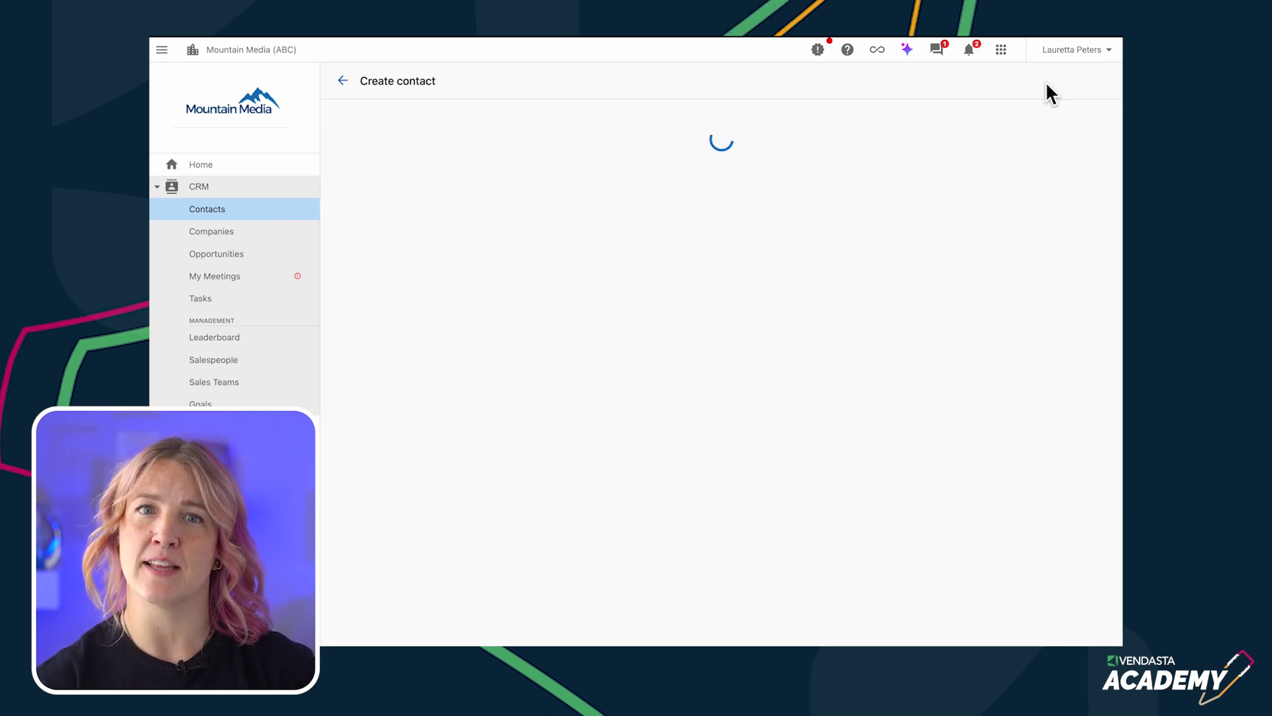
left_click(614, 174)
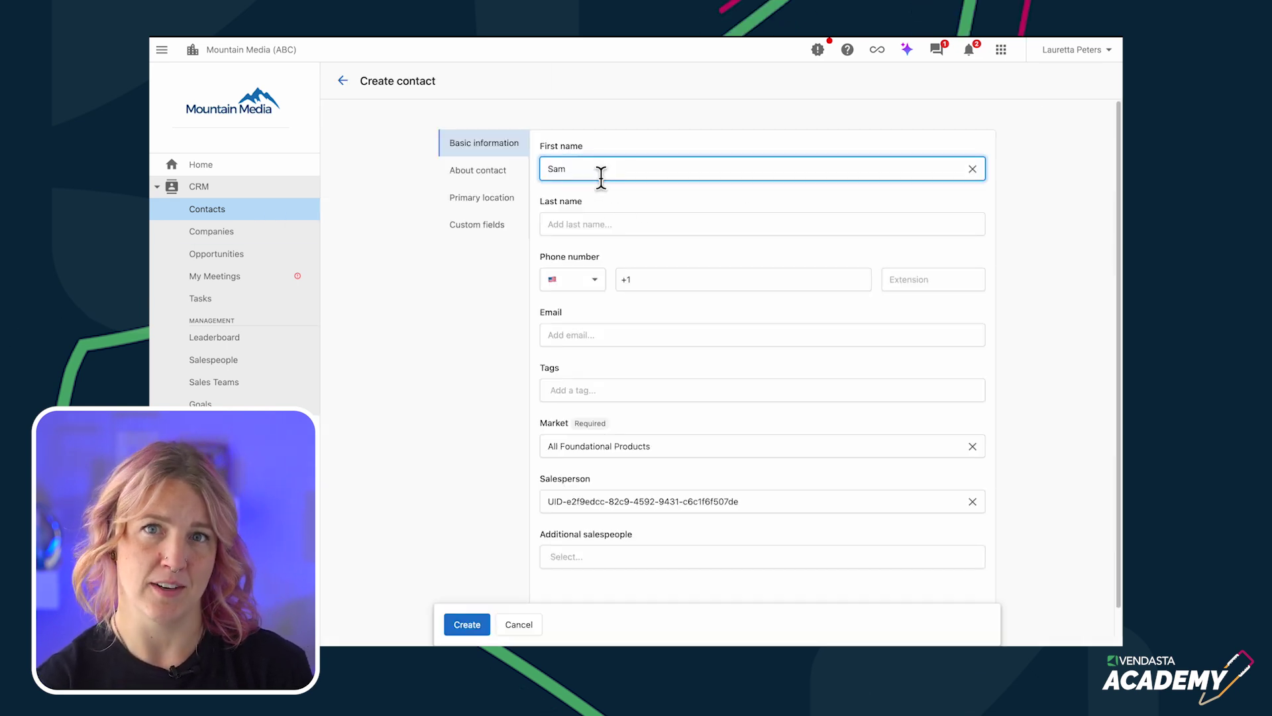
left_click(585, 229)
- Paste the contact's e-mail, open the matching existing contact, and start editing it
left_click(585, 336)
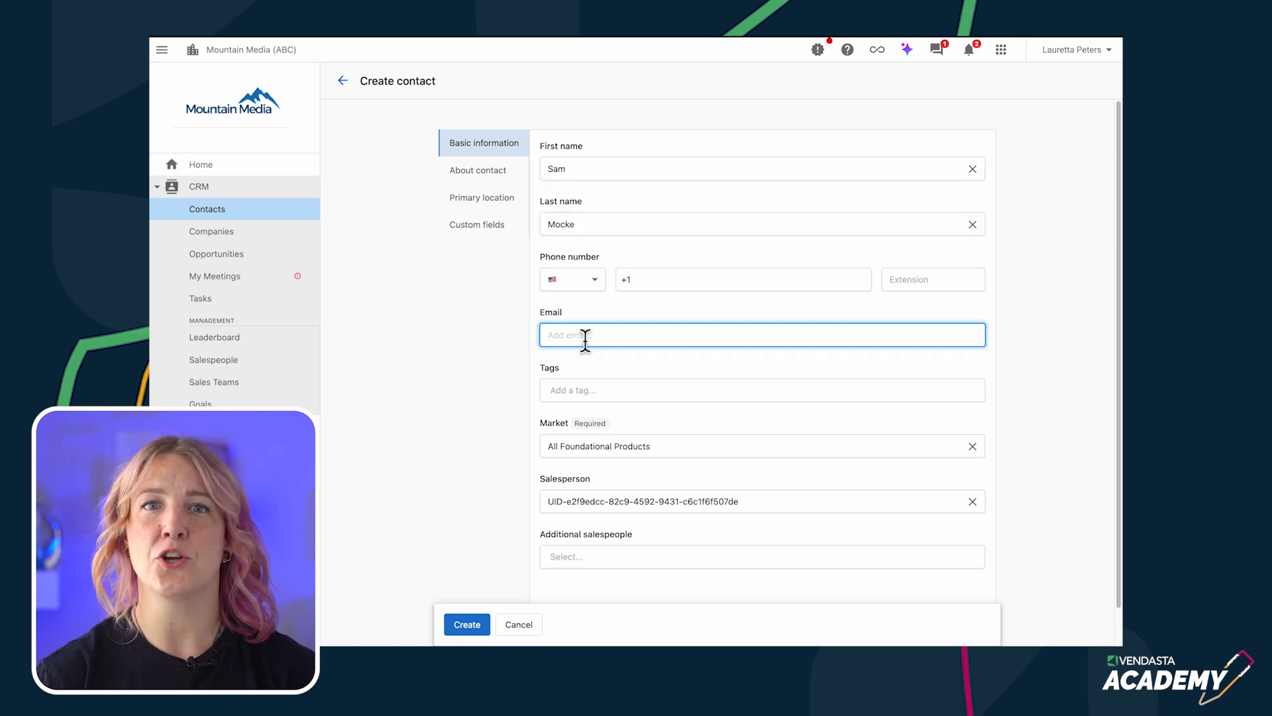
key("ctrl+v")
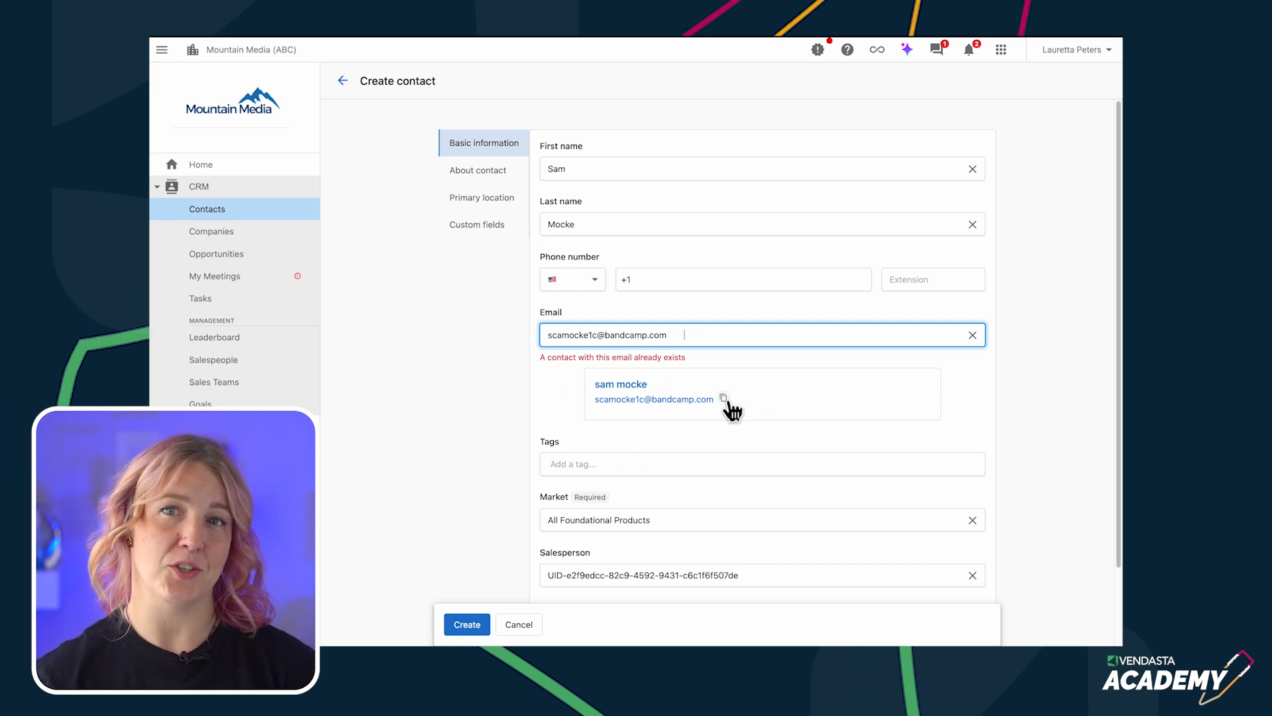
left_click(628, 387)
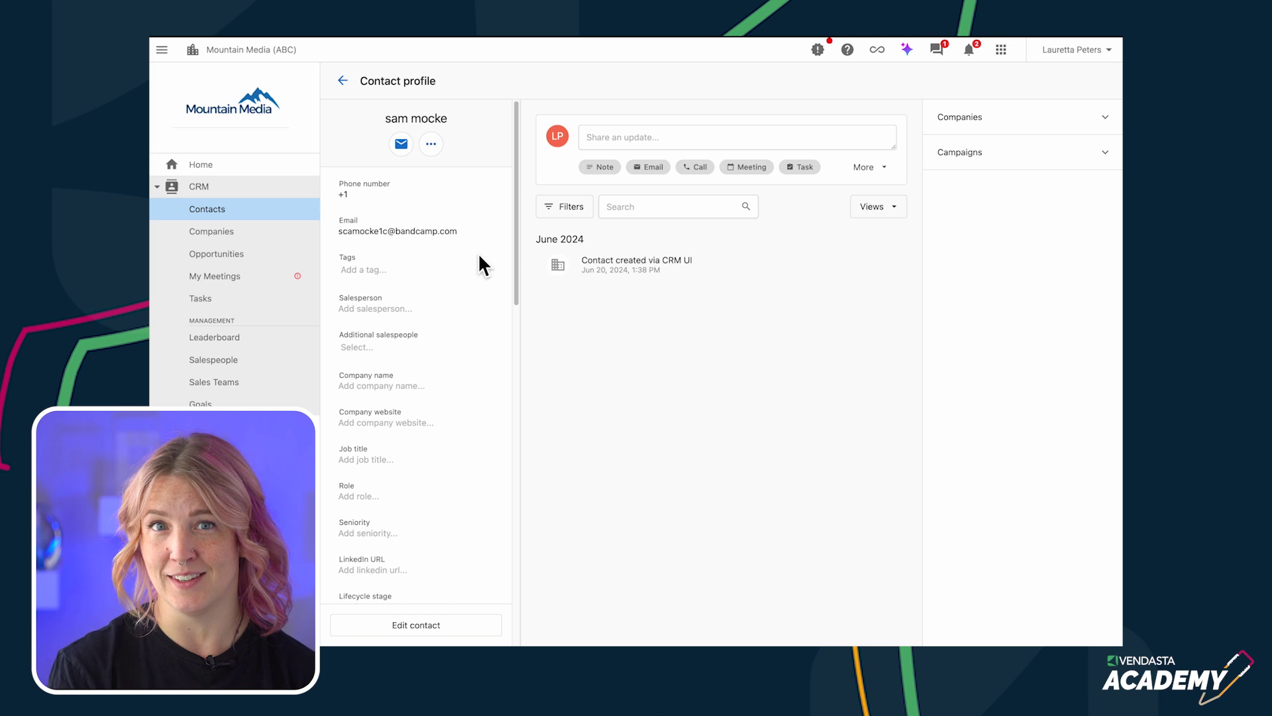
left_click(445, 630)
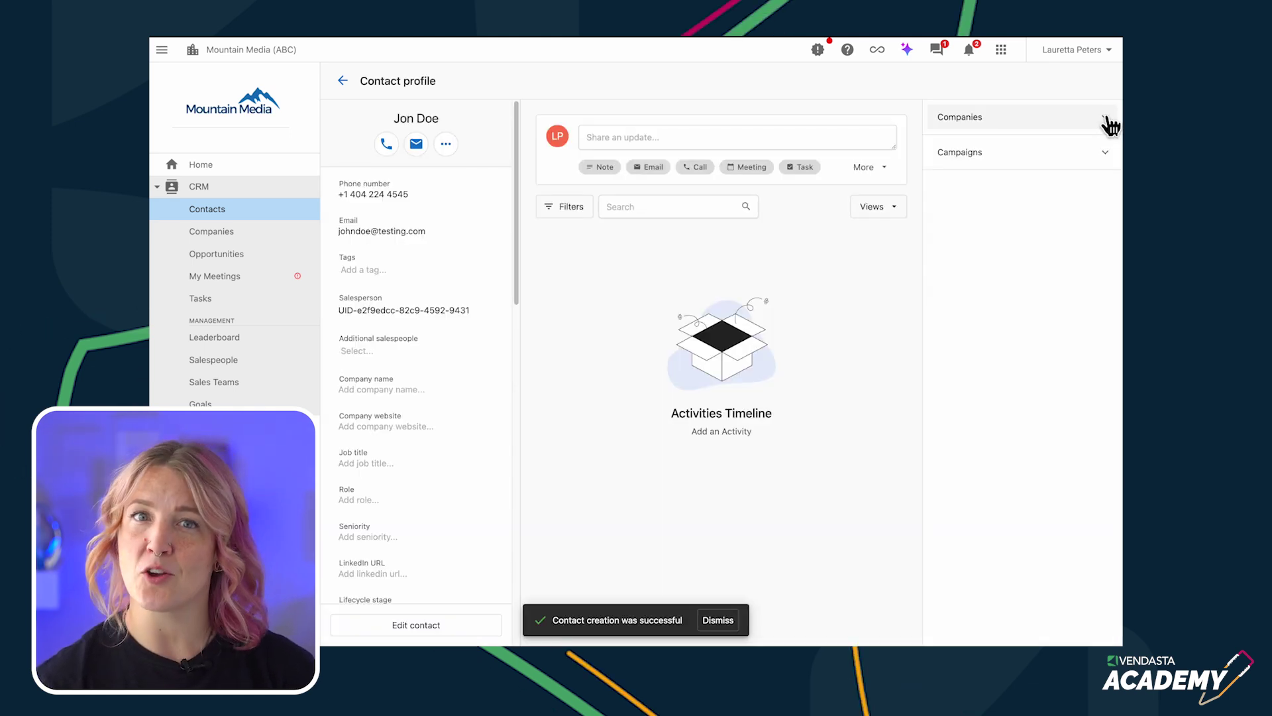
- Save the contact and associate Corvo Coffee as its primary company
left_click(1105, 122)
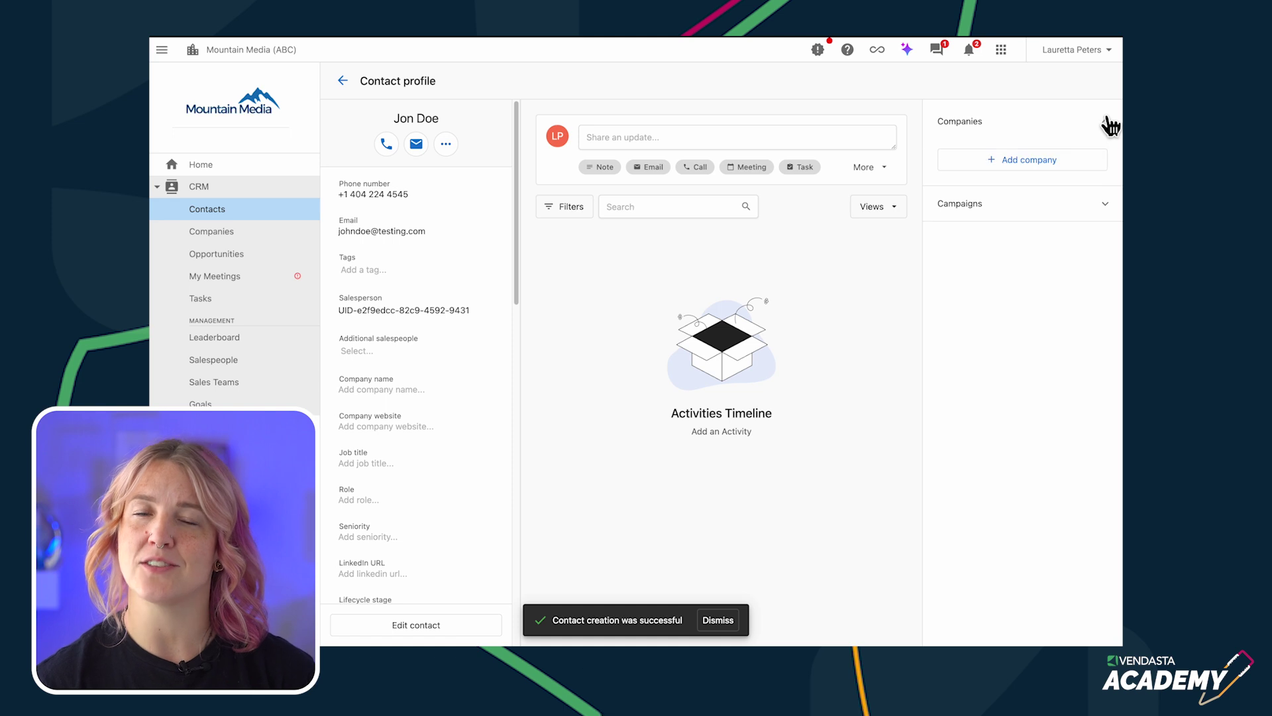
left_click(1002, 163)
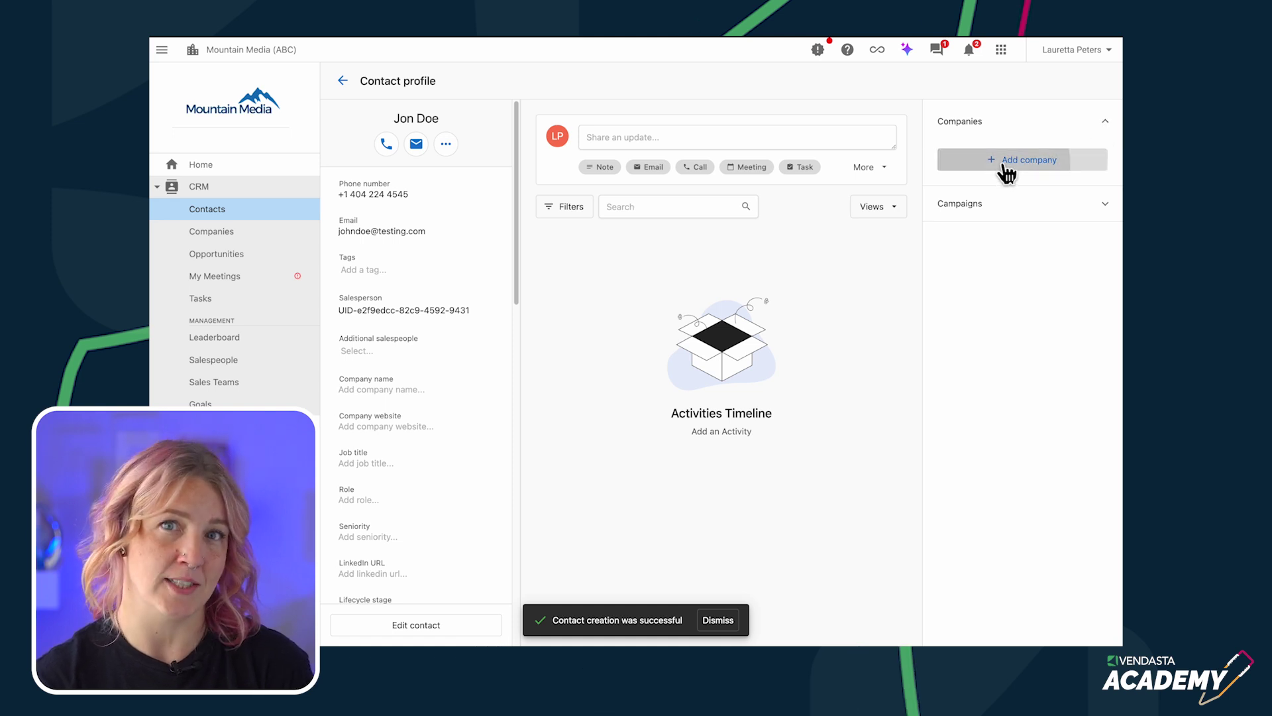
scroll(407, 358, "down", 2)
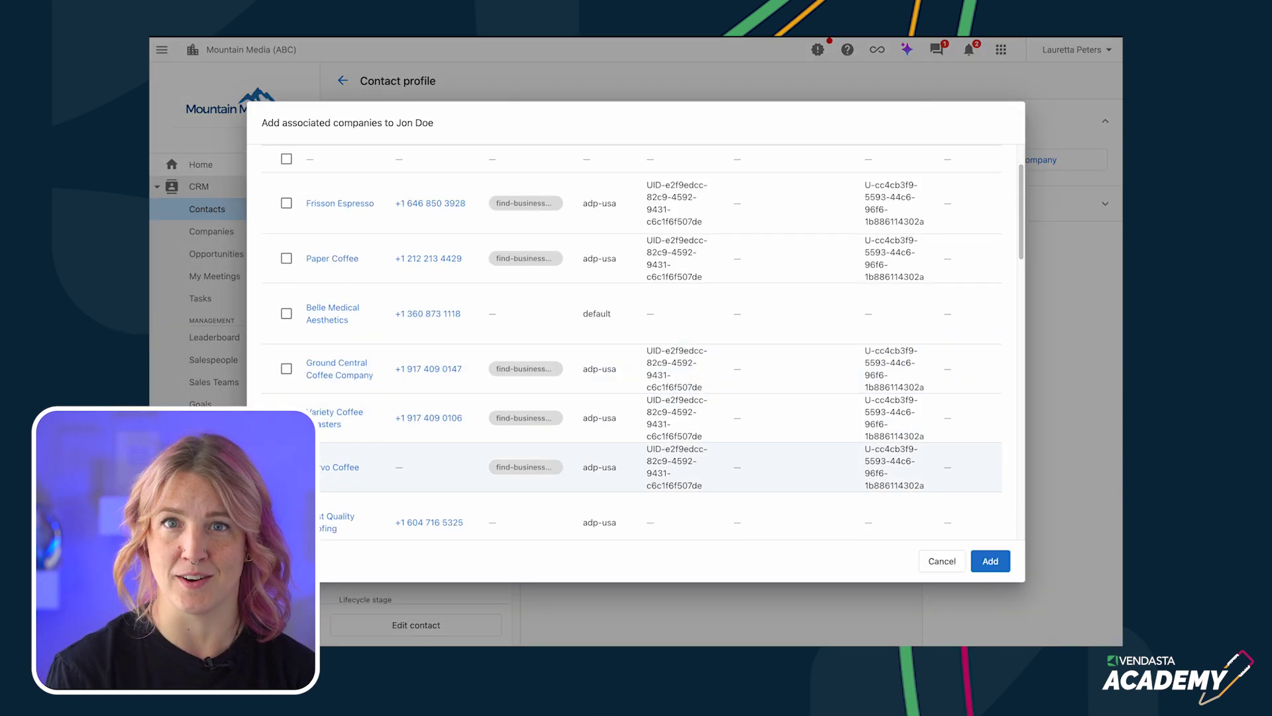
left_click(990, 561)
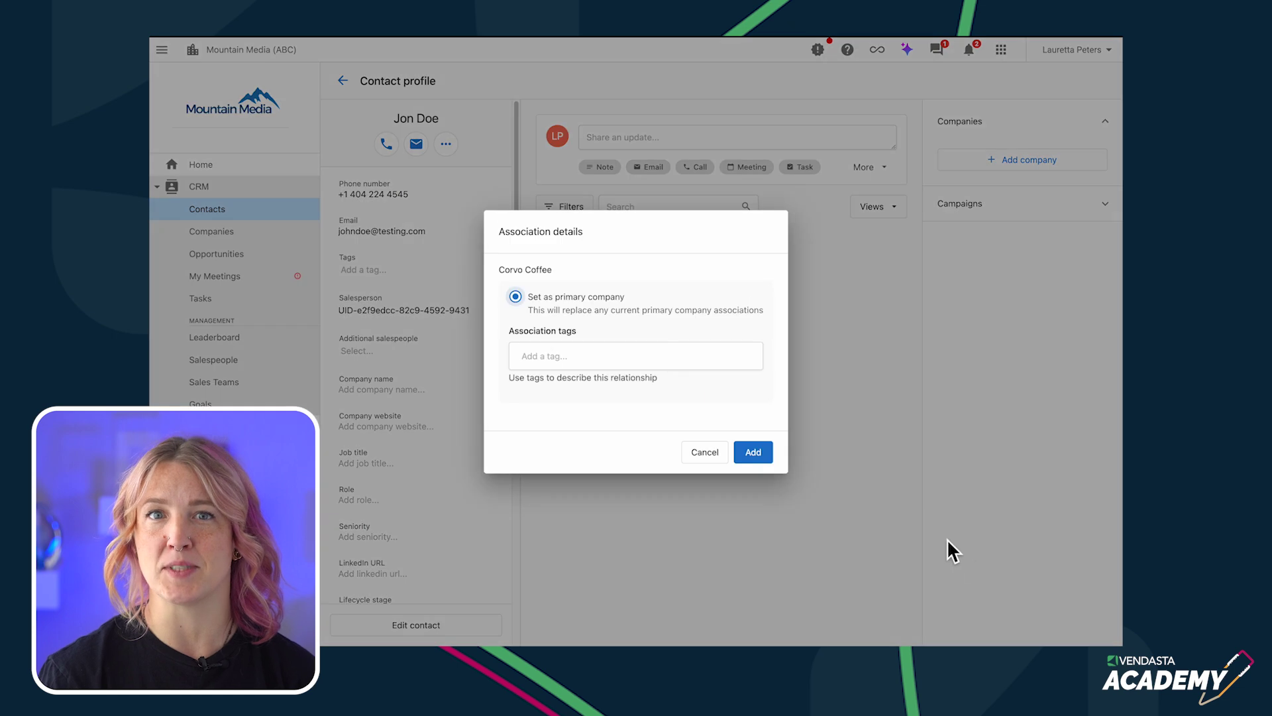
left_click(752, 452)
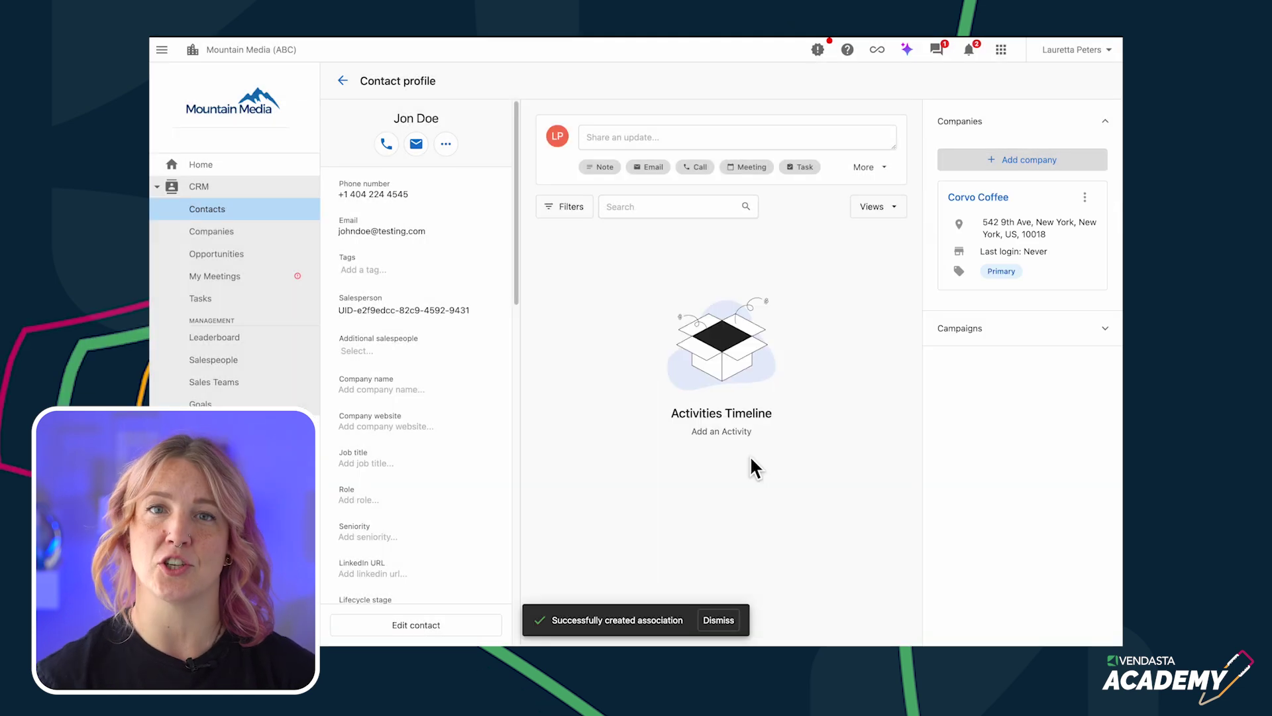
- Tag the Corvo Coffee association as Owner, then open Corvo Coffee's company profile
left_click(1086, 198)
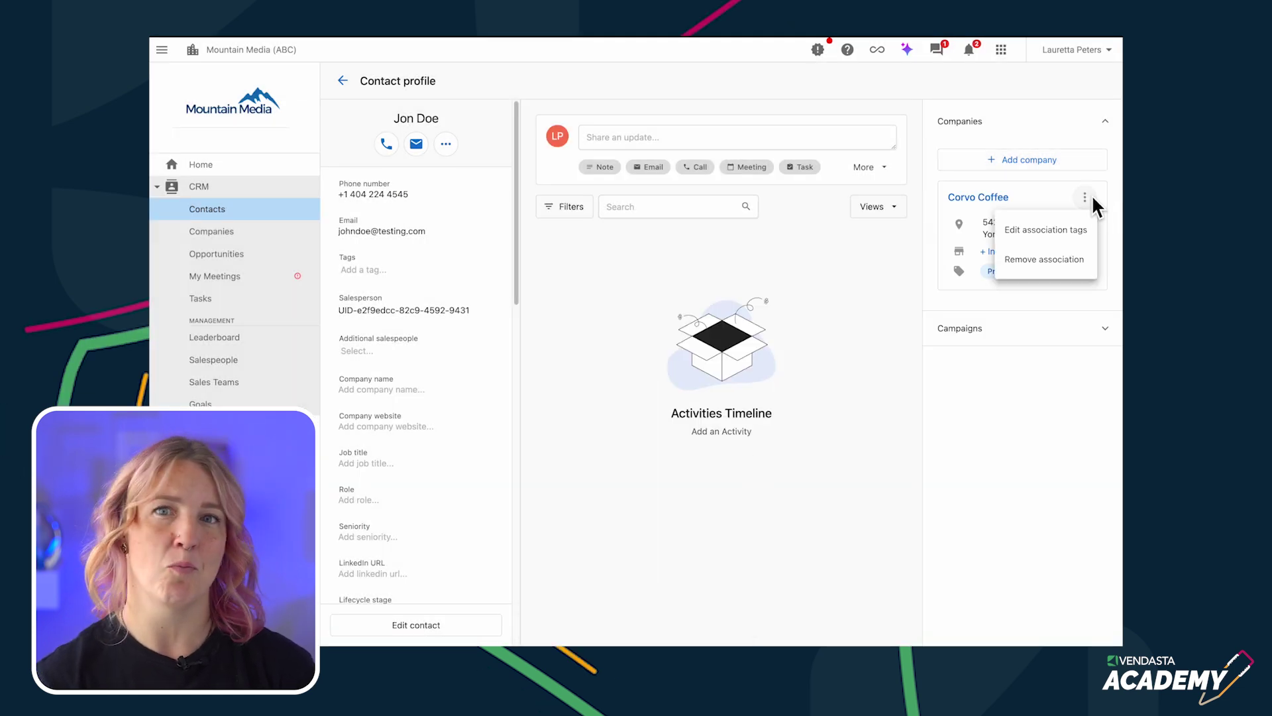
left_click(1047, 231)
left_click(545, 351)
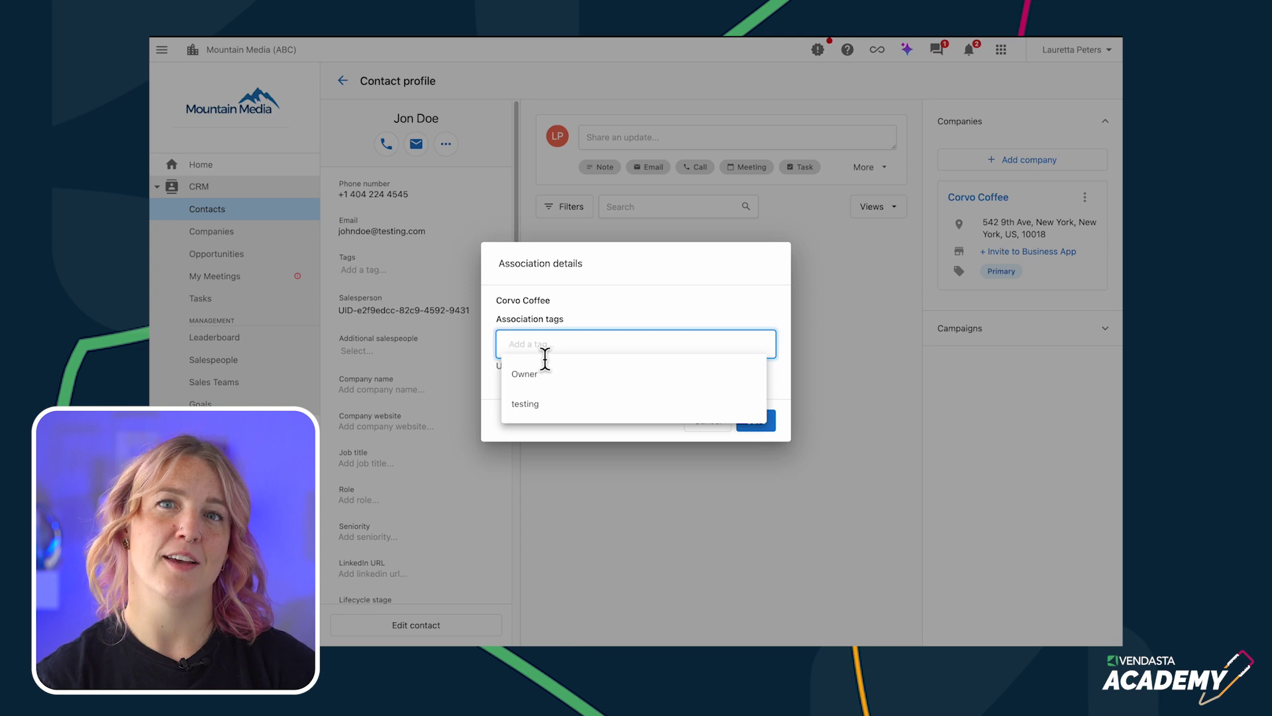
left_click(534, 378)
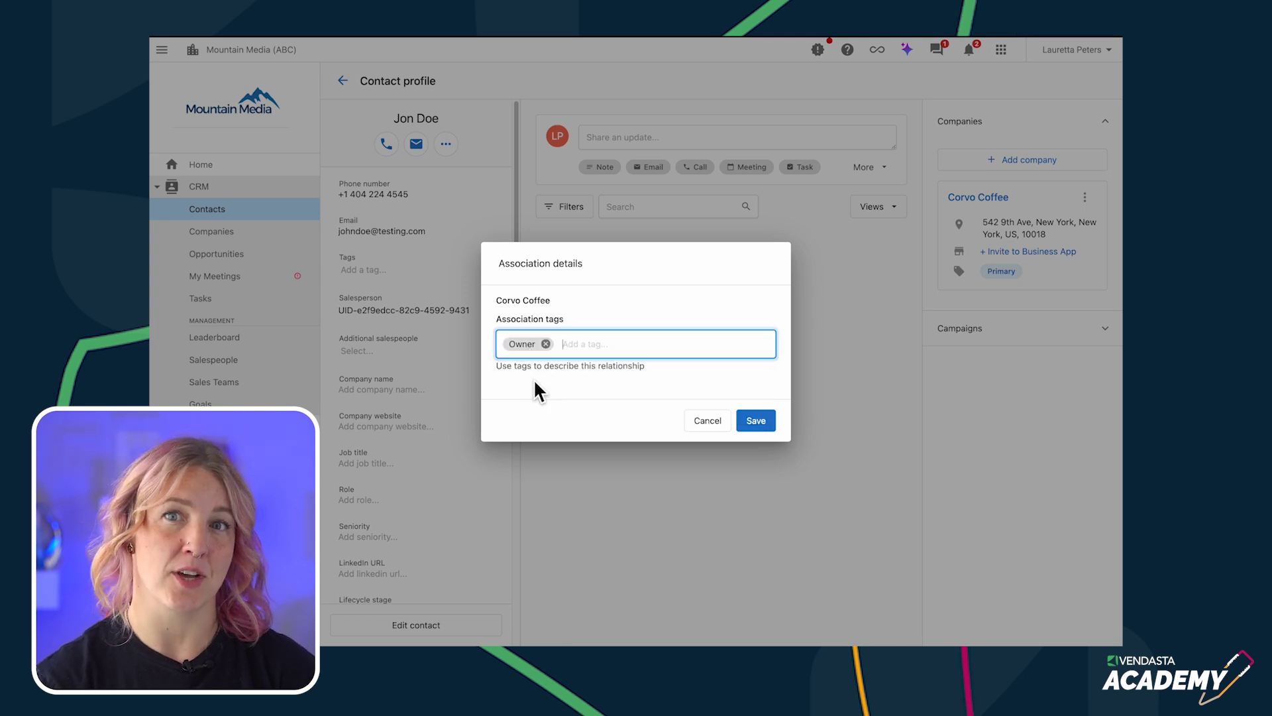
left_click(757, 421)
left_click(222, 237)
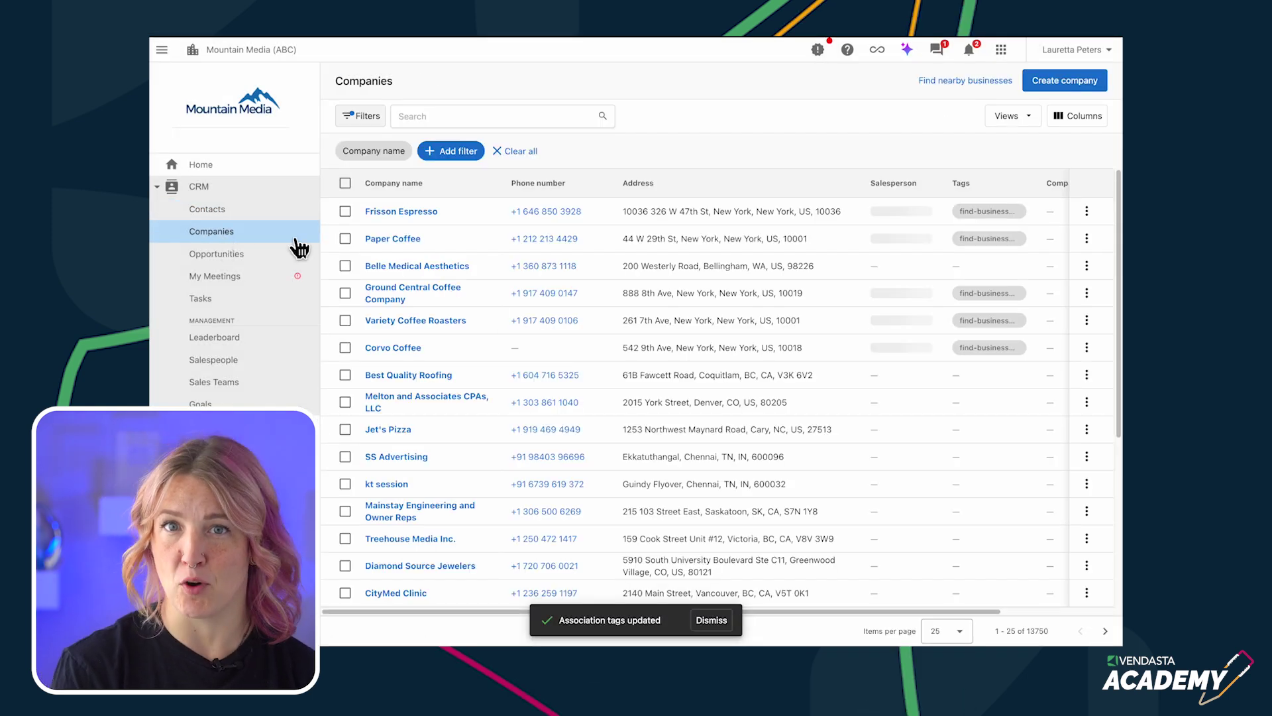
left_click(391, 350)
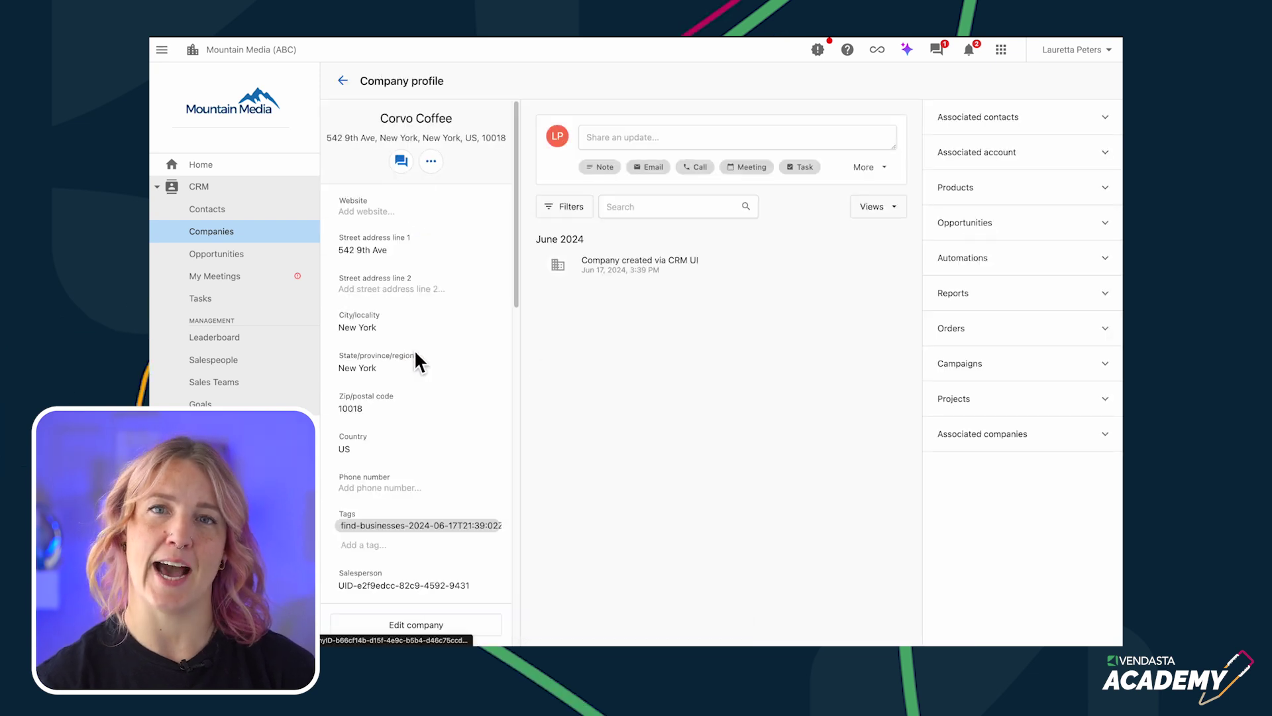
- Associate a second contact with Corvo Coffee via its Associated contacts section
left_click(1105, 123)
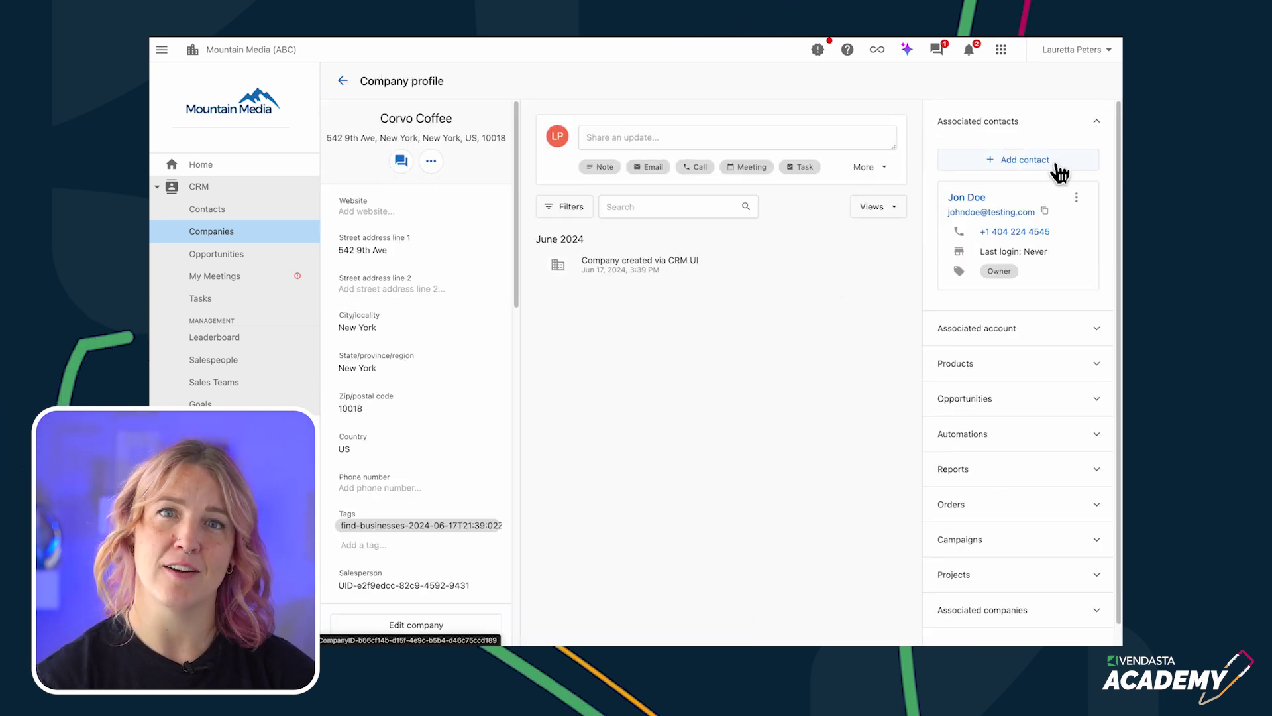
left_click(1022, 162)
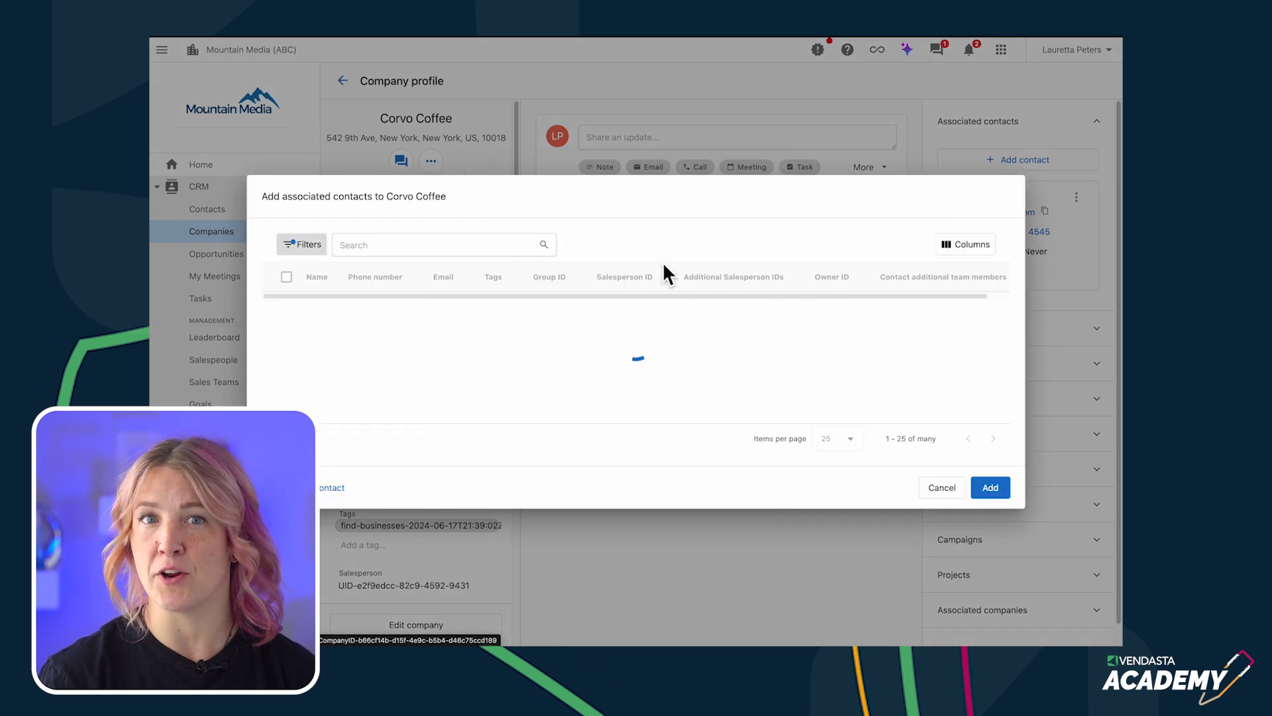
left_click(286, 280)
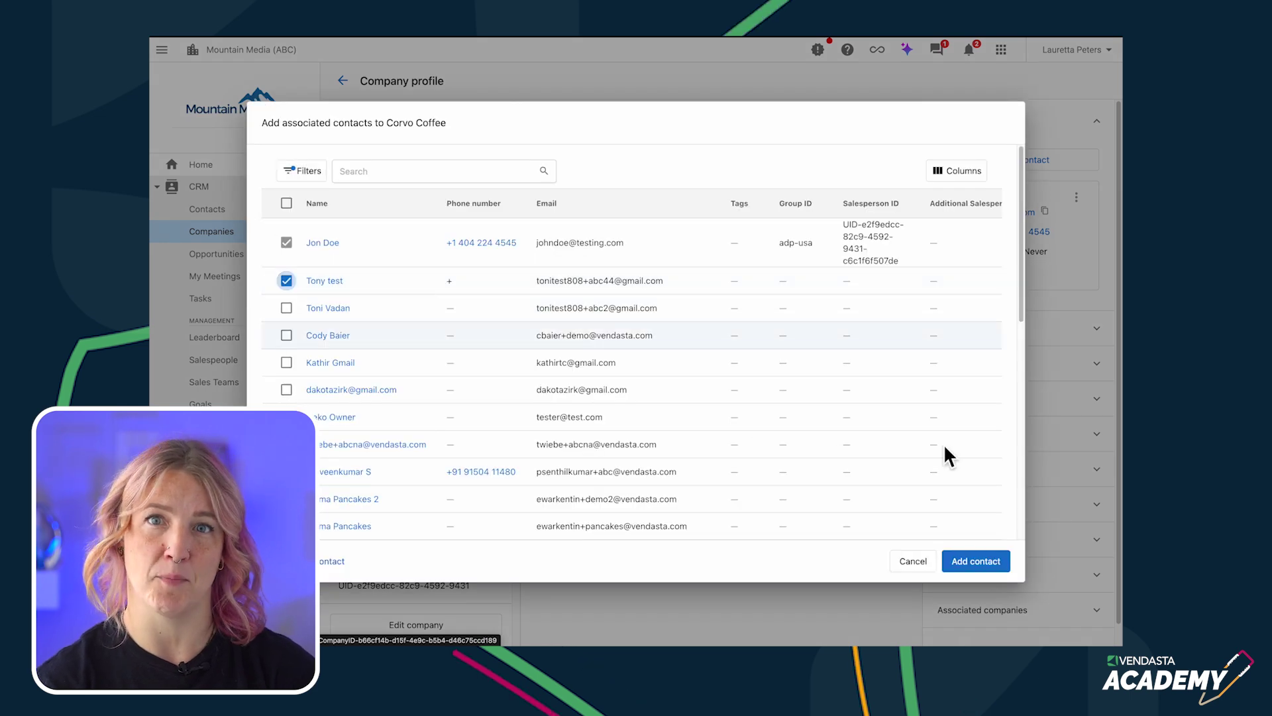
left_click(979, 561)
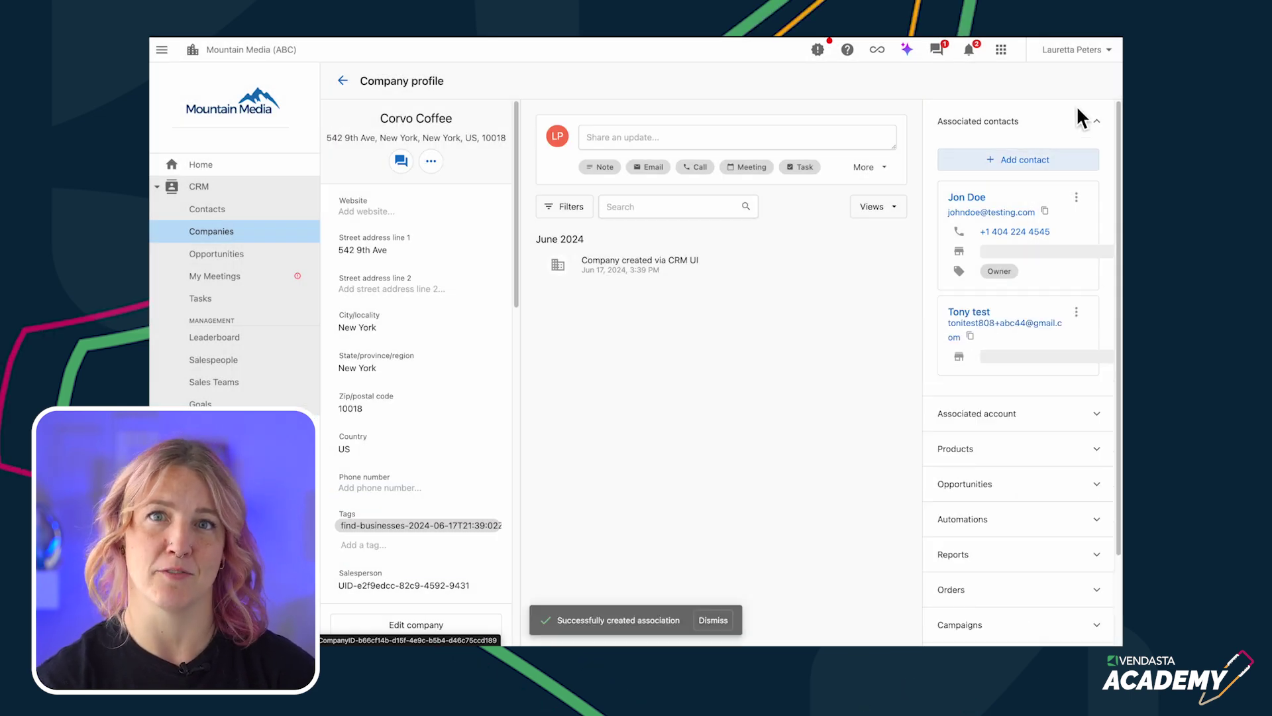
left_click(1013, 166)
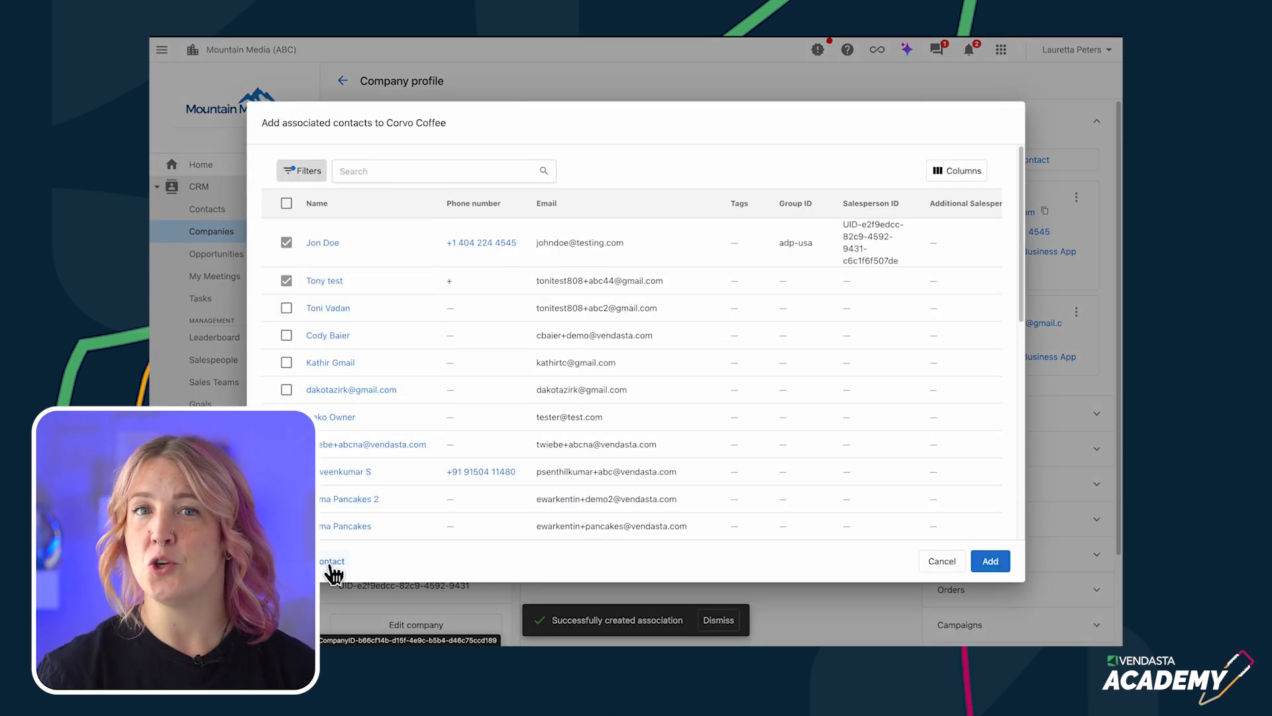
left_click(942, 561)
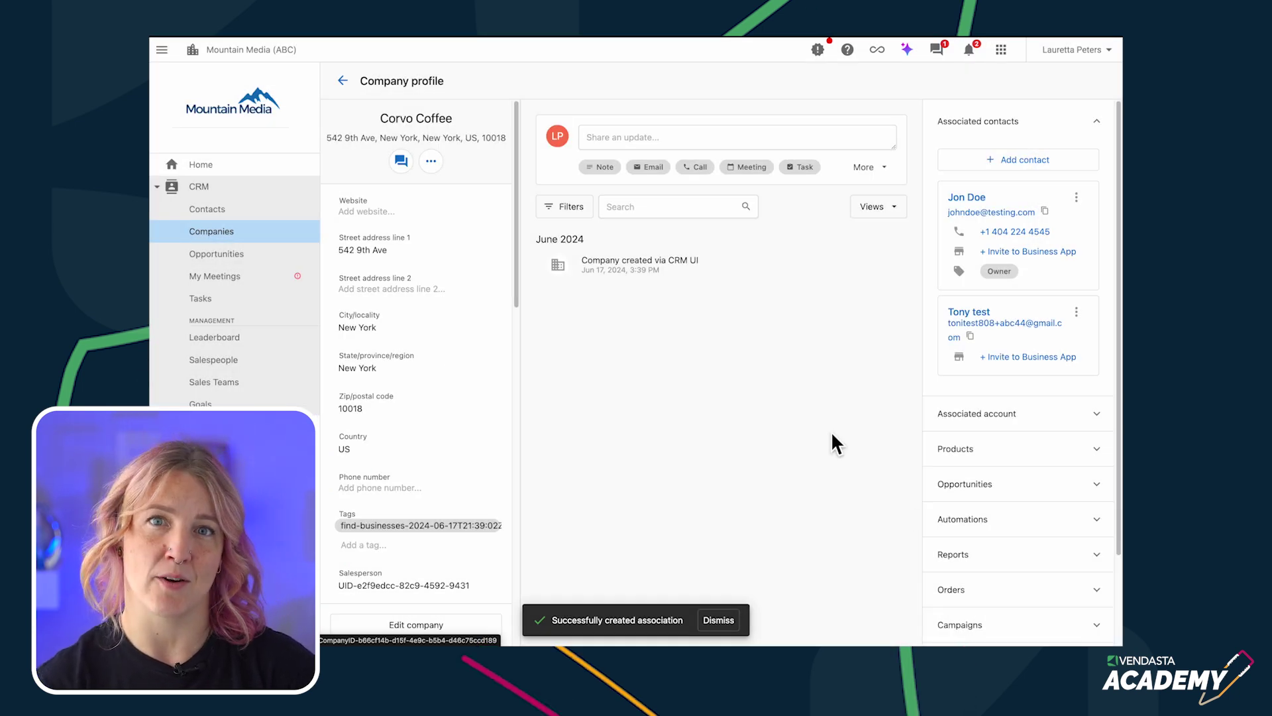
left_click(207, 210)
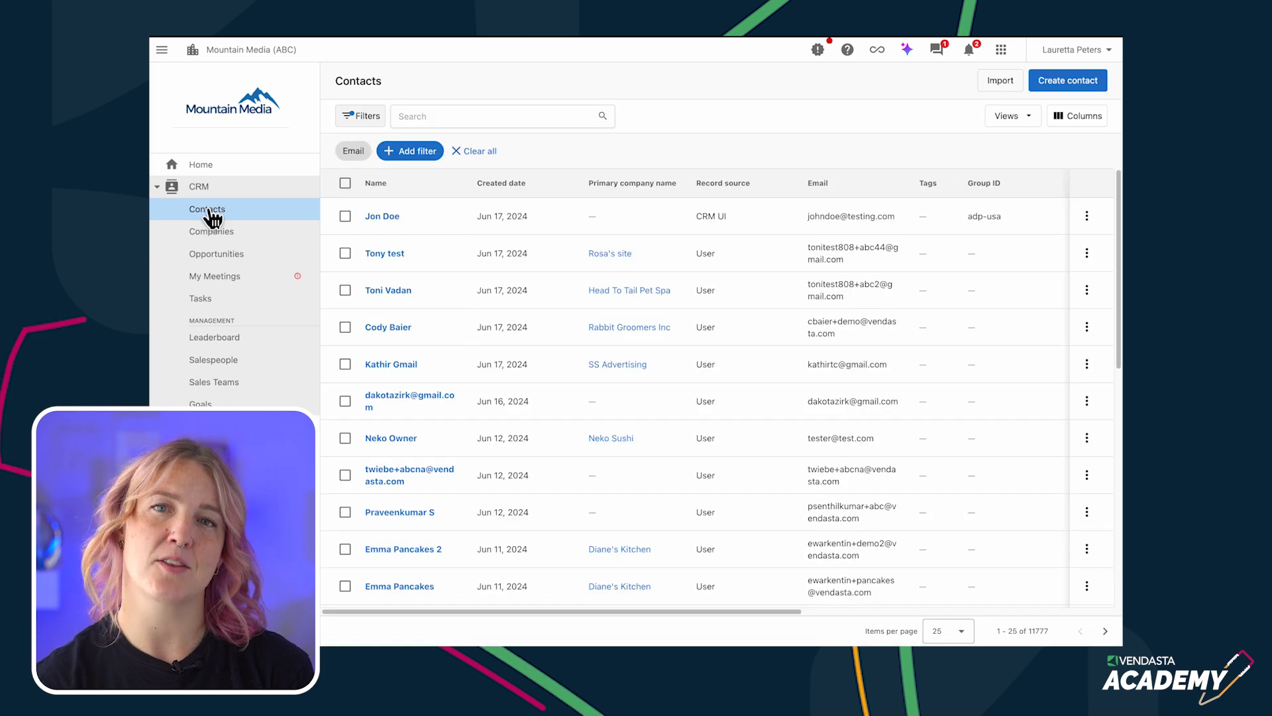
- Upload MOCK_DATA (1).csv as a new contacts import
left_click(987, 86)
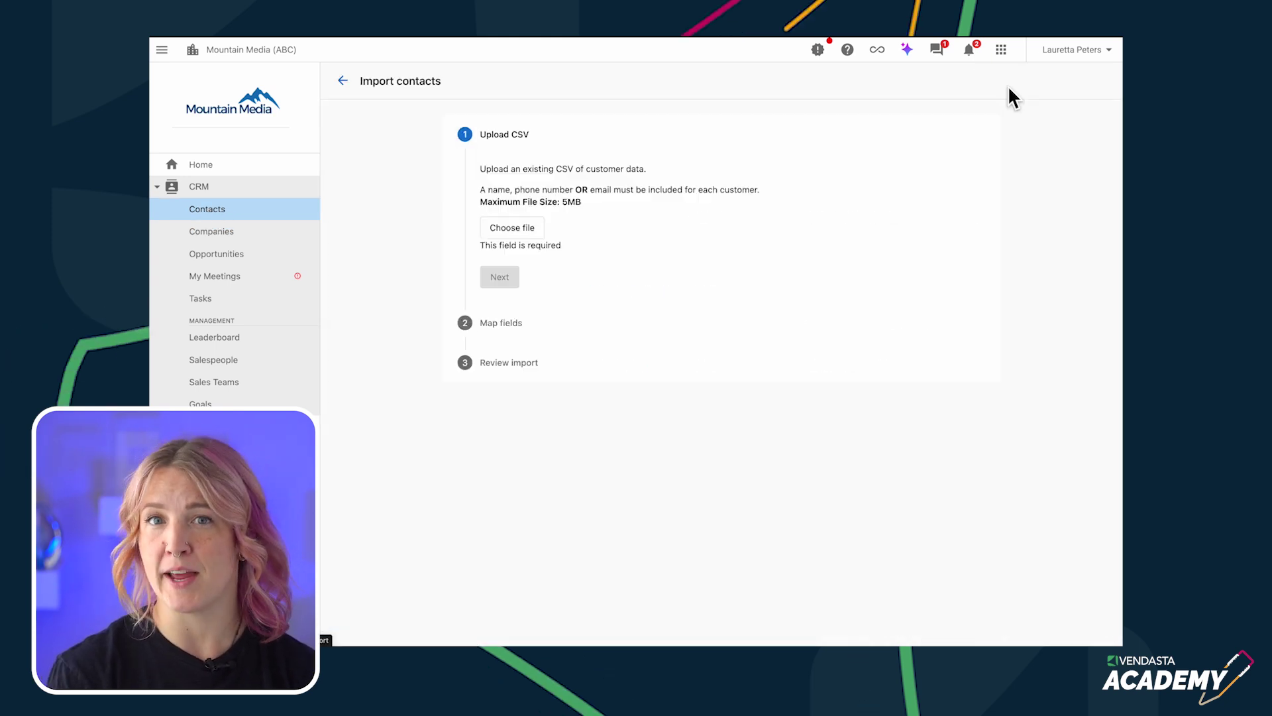
left_click(512, 227)
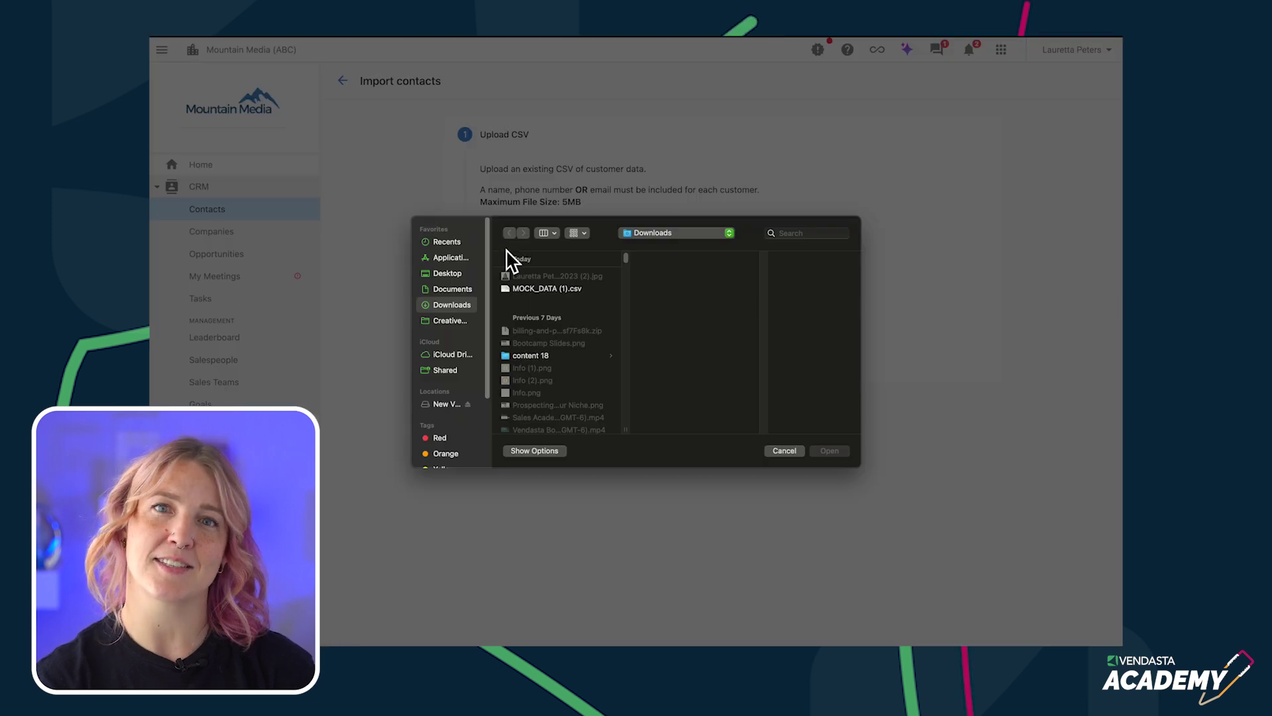
left_click(530, 289)
left_click(841, 455)
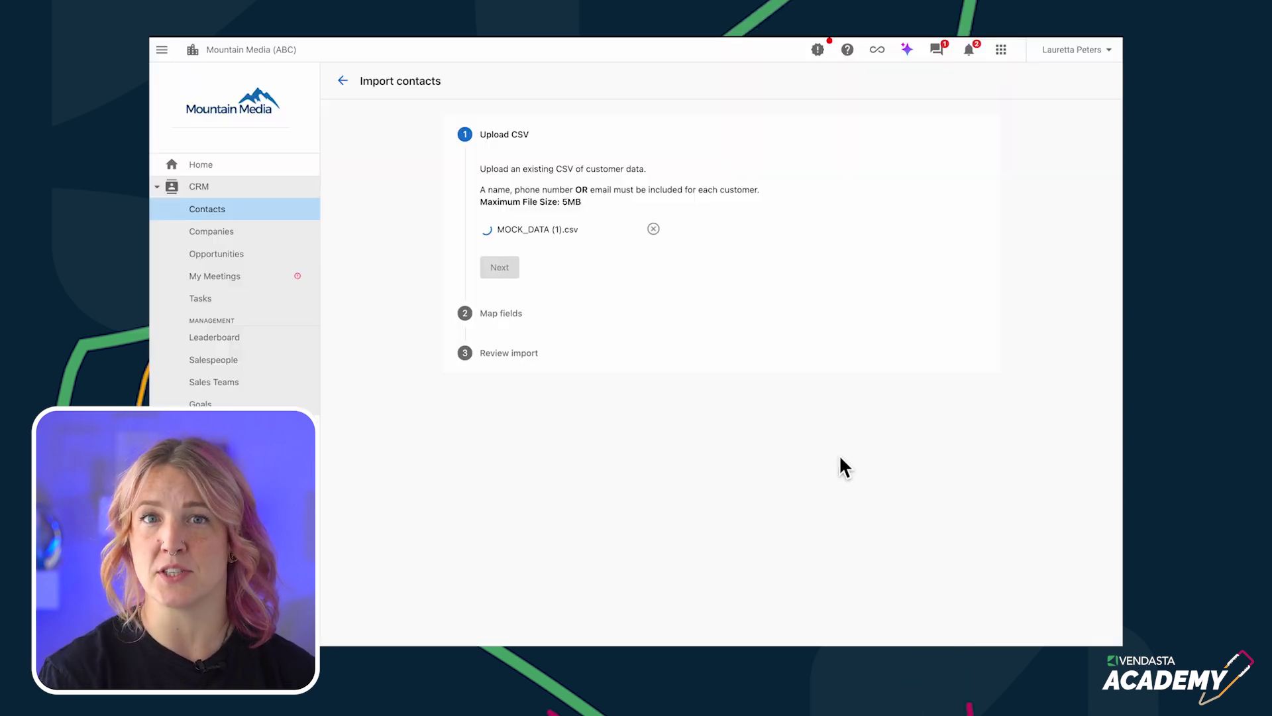
- Review the column-to-contact field mapping and start importing the 50 contacts
left_click(507, 268)
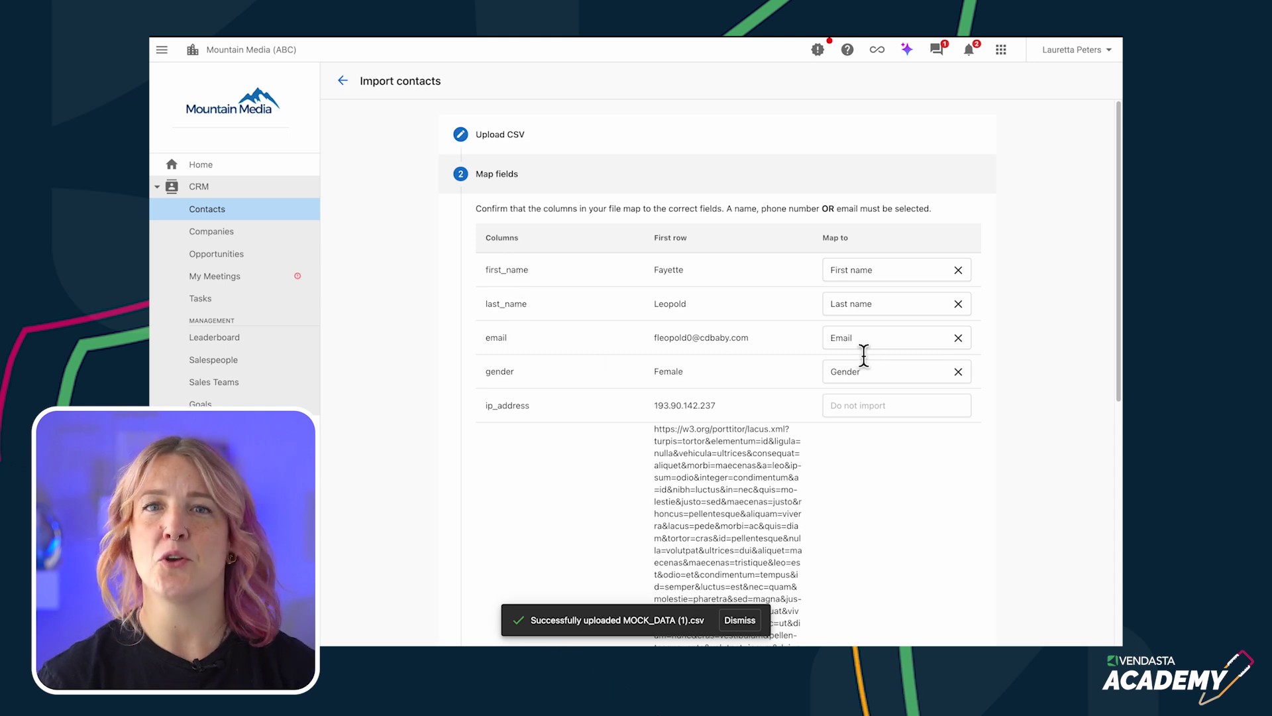
scroll(883, 411, "down", 3)
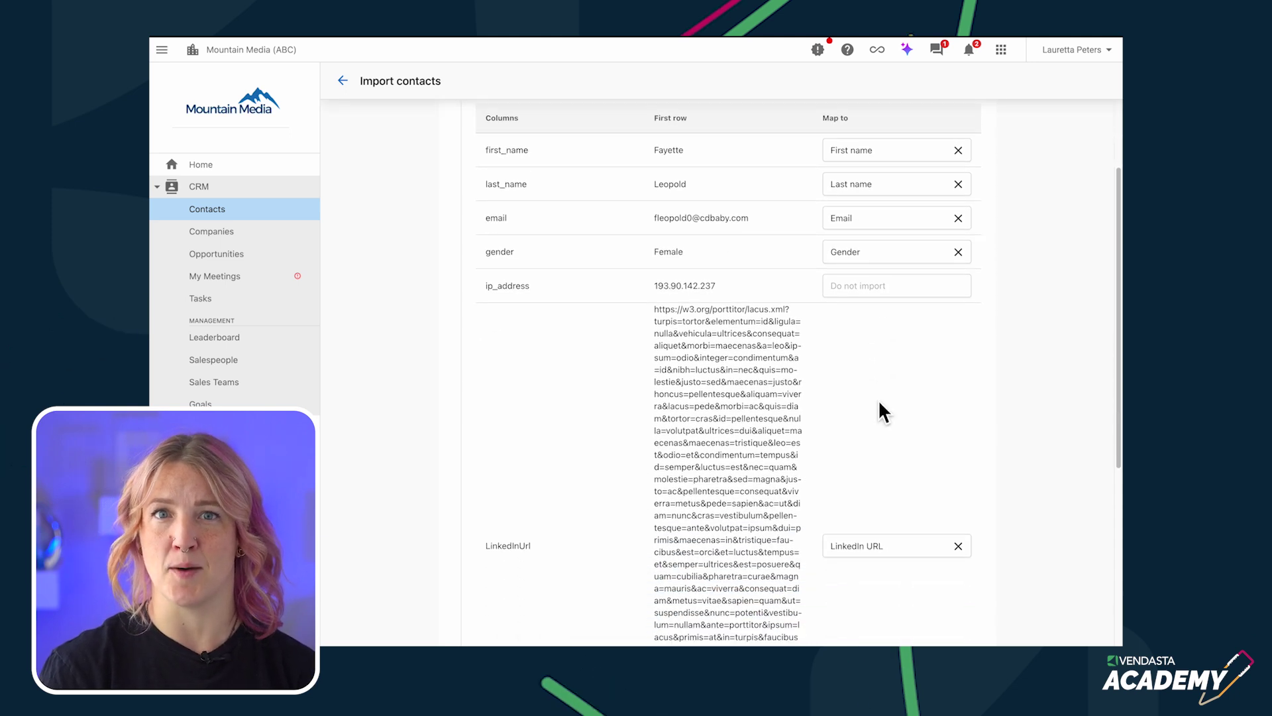
scroll(866, 218, "down", 2)
scroll(1113, 371, "down", 6)
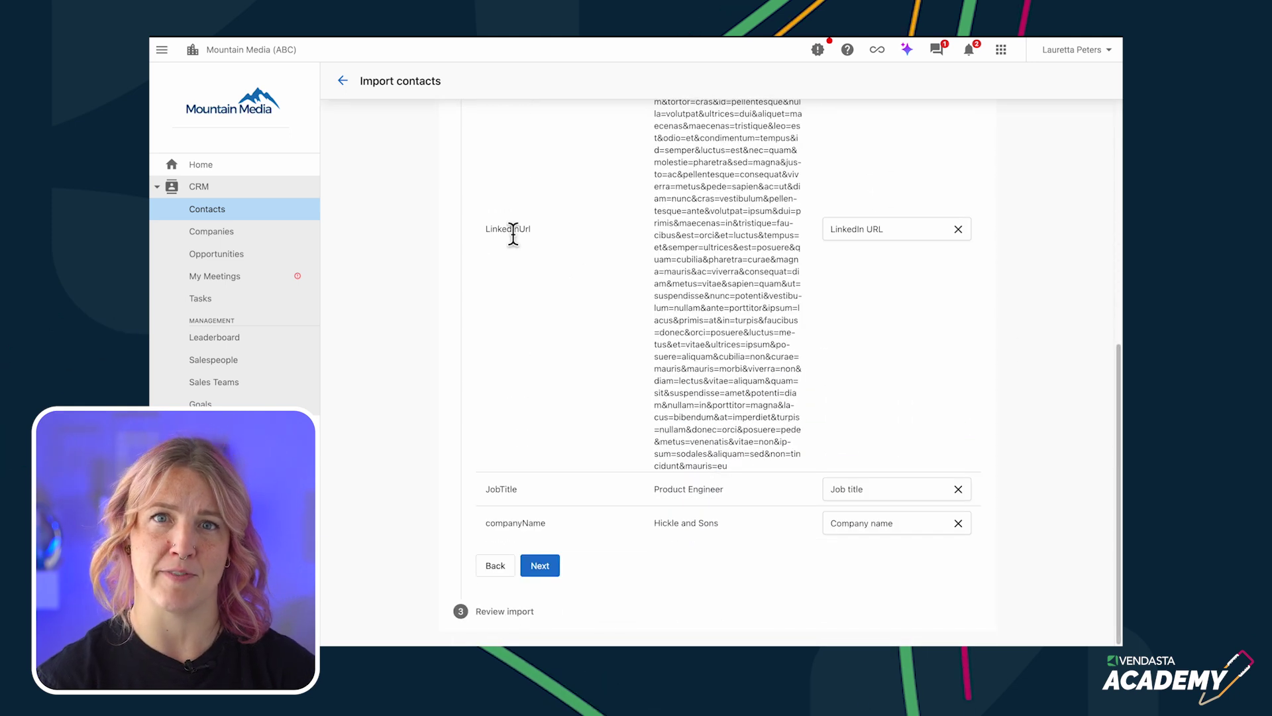
left_click(540, 566)
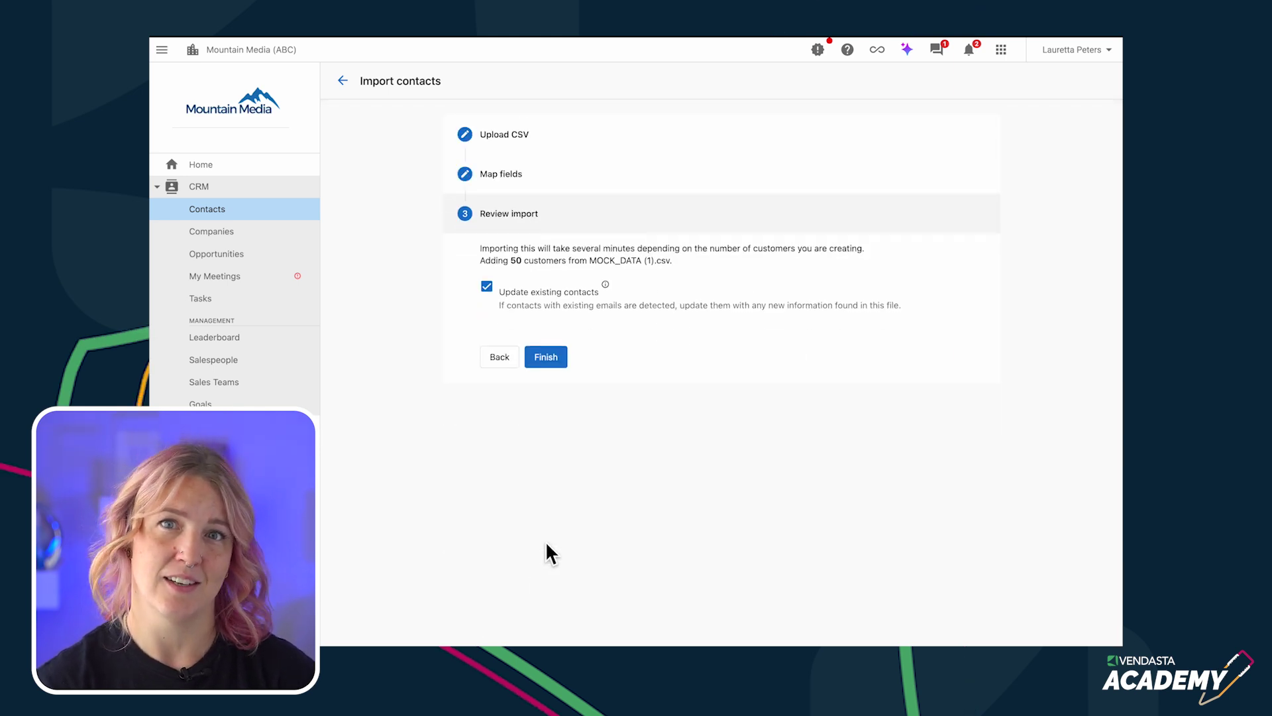
left_click(547, 362)
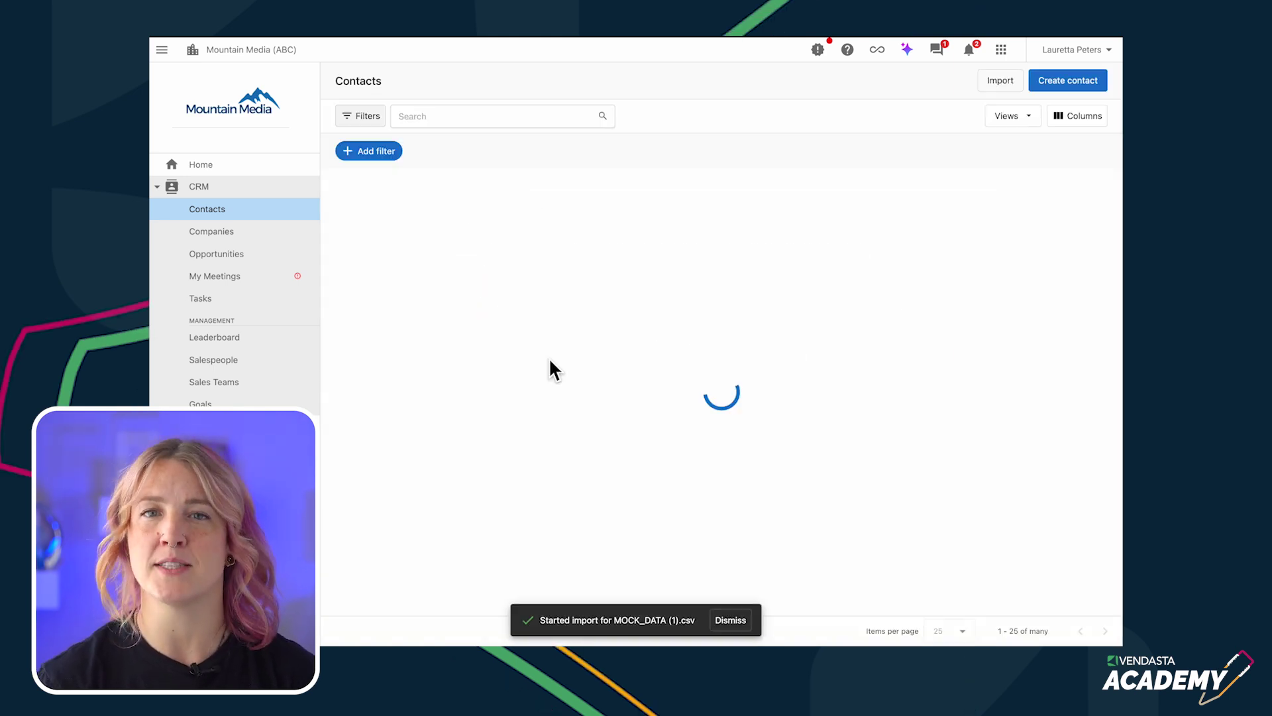